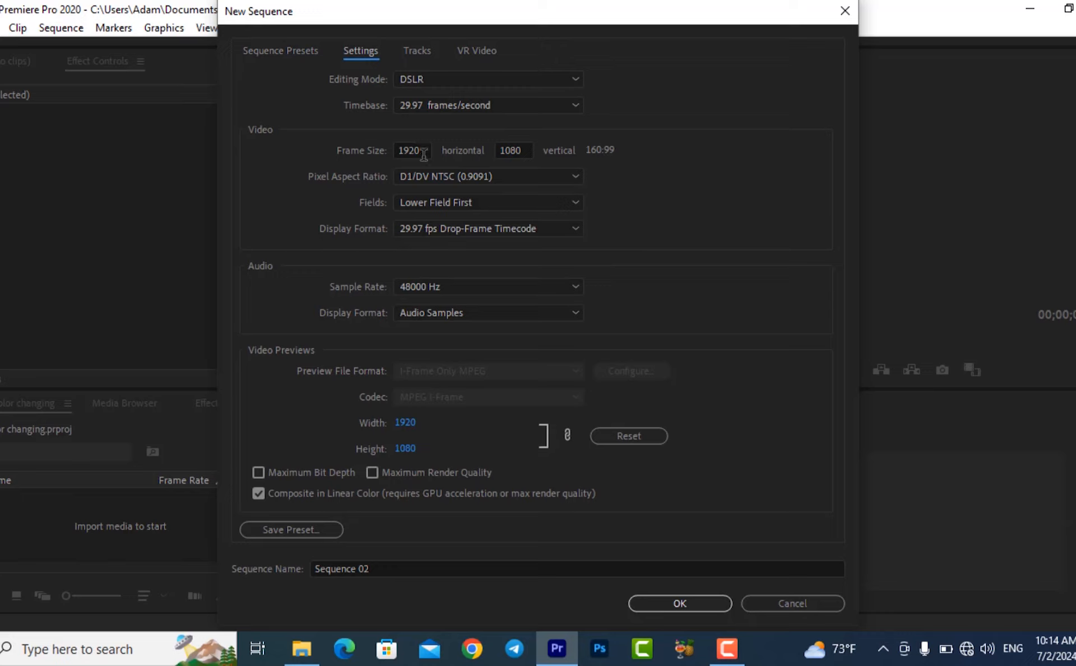
Step: Create a new sequence with a 1920 by 1080 frame size and name it "color change"
click(421, 152)
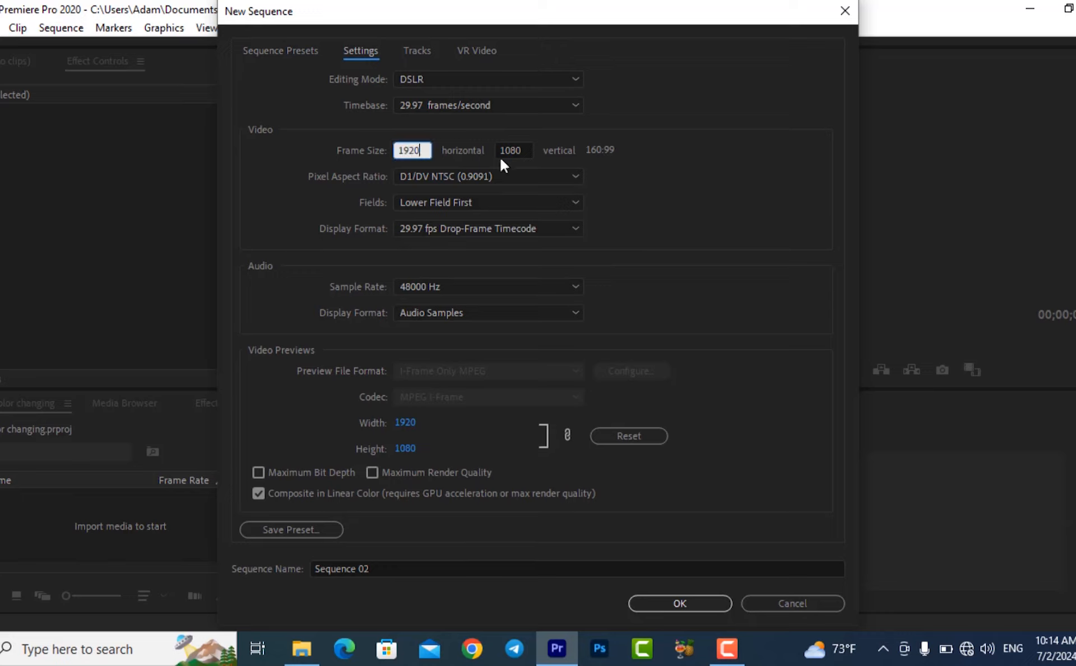
click(527, 148)
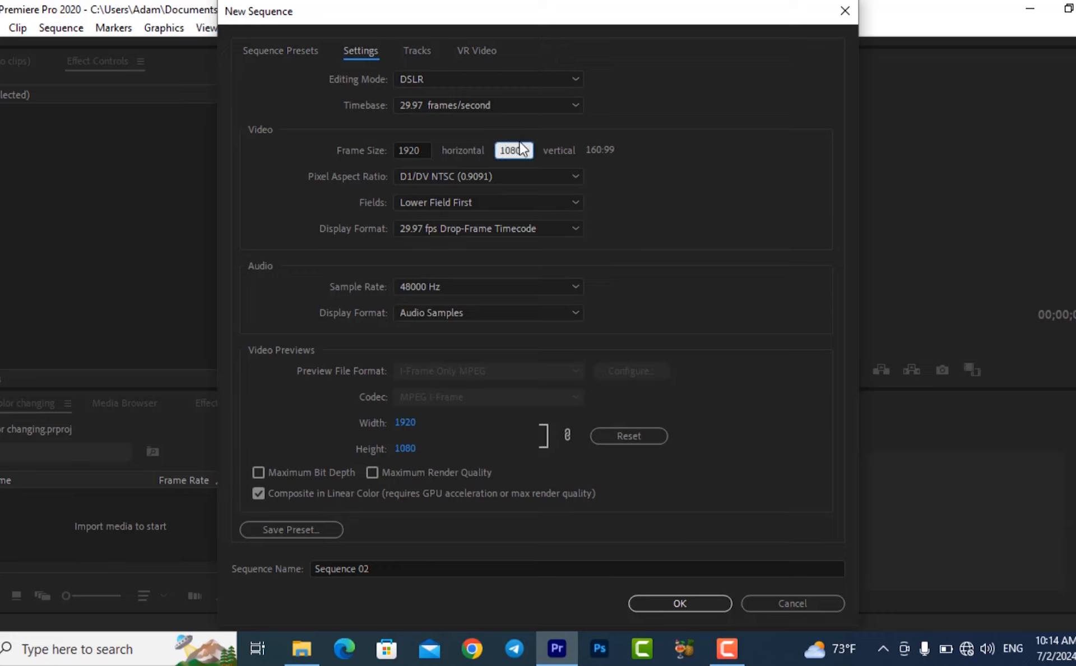
click(389, 566)
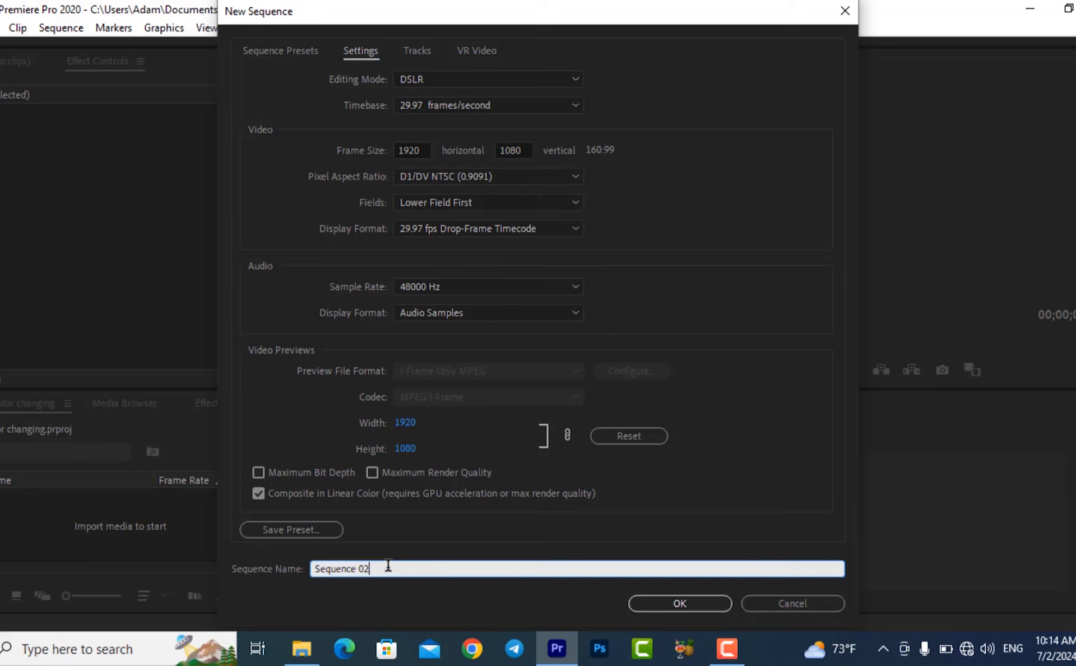
key(BackSpace)
key(BackSpace)
key(BackSpace)
key(BackSpace)
key(BackSpace)
key(BackSpace)
key(BackSpace)
key(BackSpace)
key(BackSpace)
key(BackSpace)
click(664, 599)
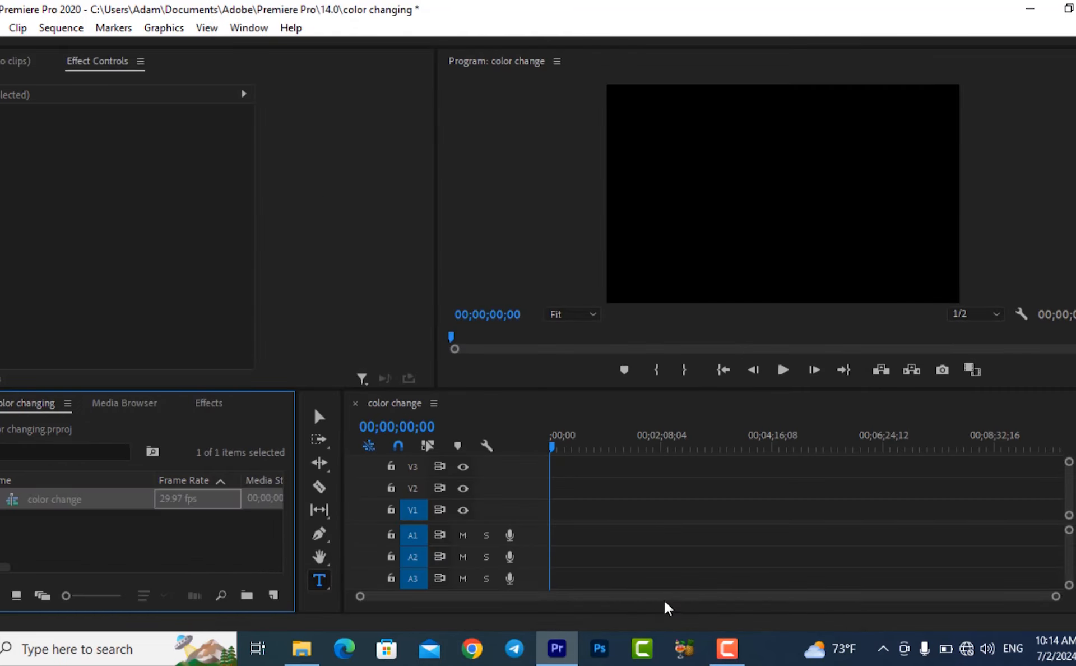
Step: Add a new color matte to the project with a width of 1920 and height of 1080
right_click(136, 529)
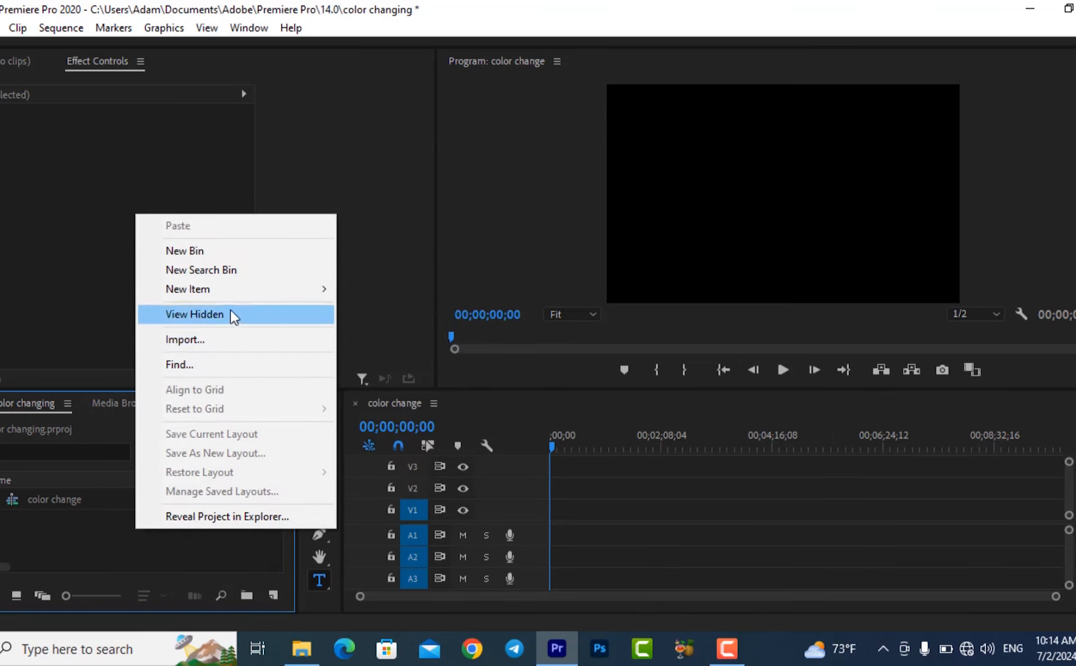
mouse_move(231, 293)
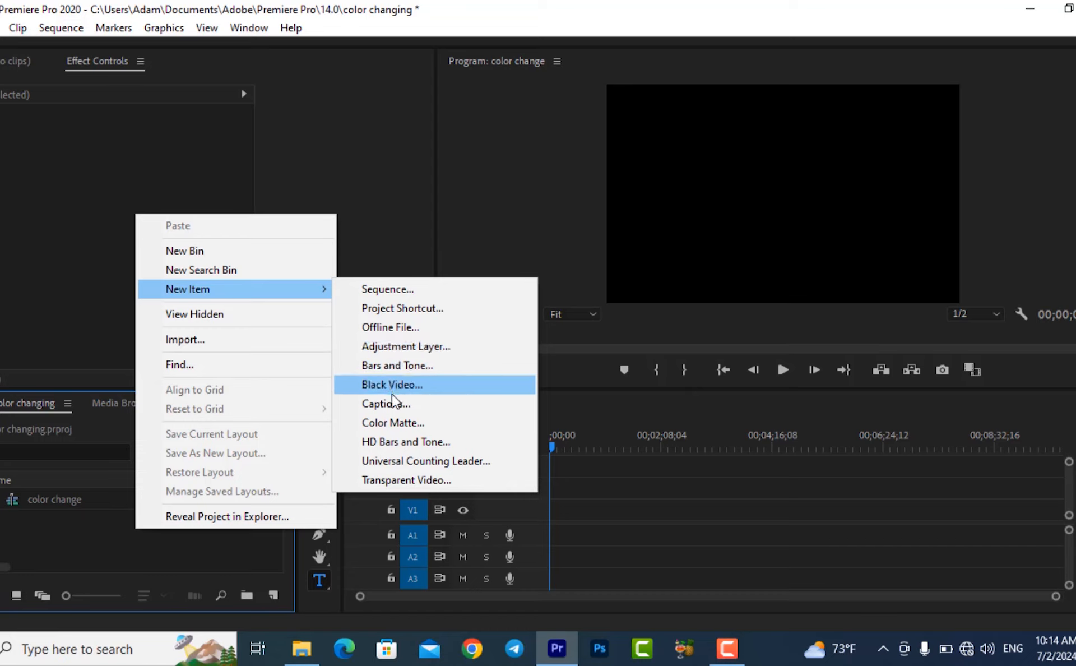
click(395, 424)
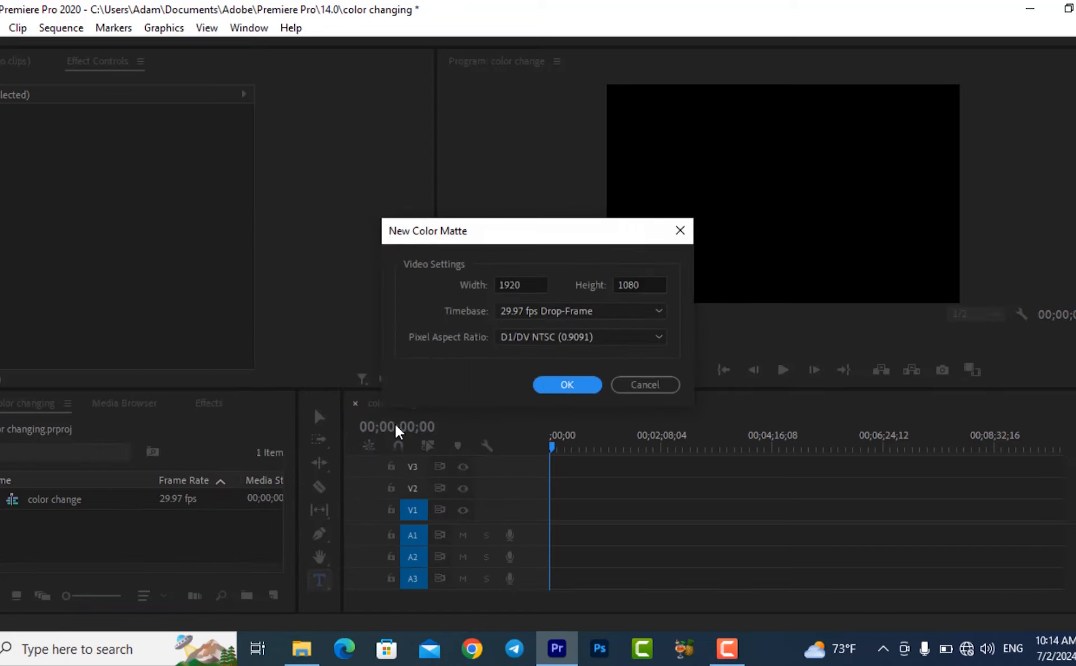
double_click(522, 282)
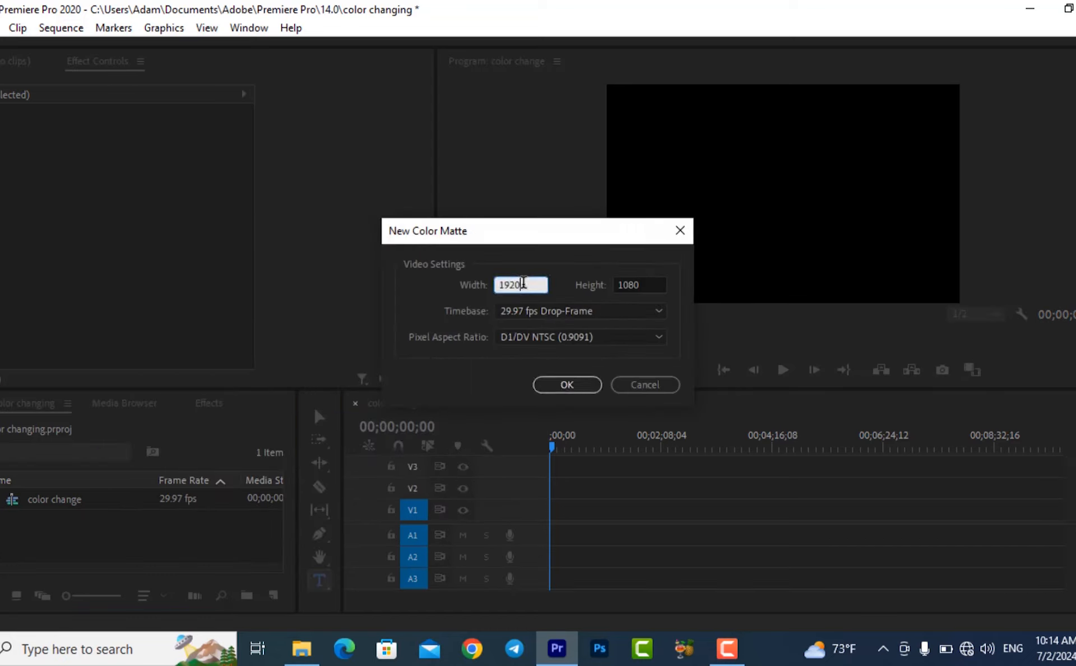
double_click(648, 282)
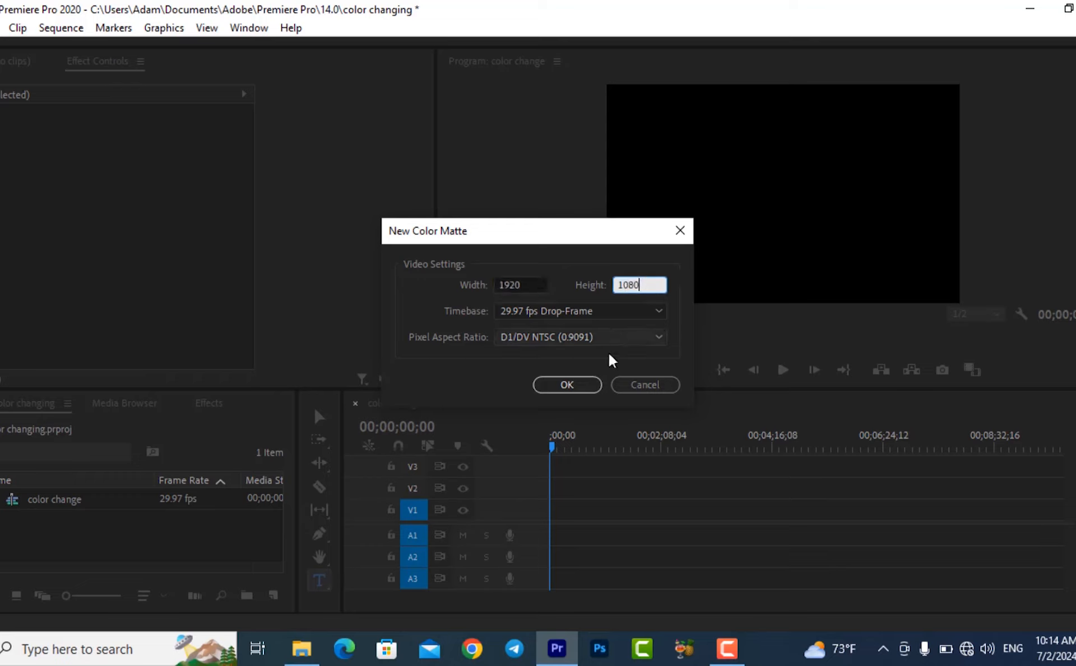
click(581, 384)
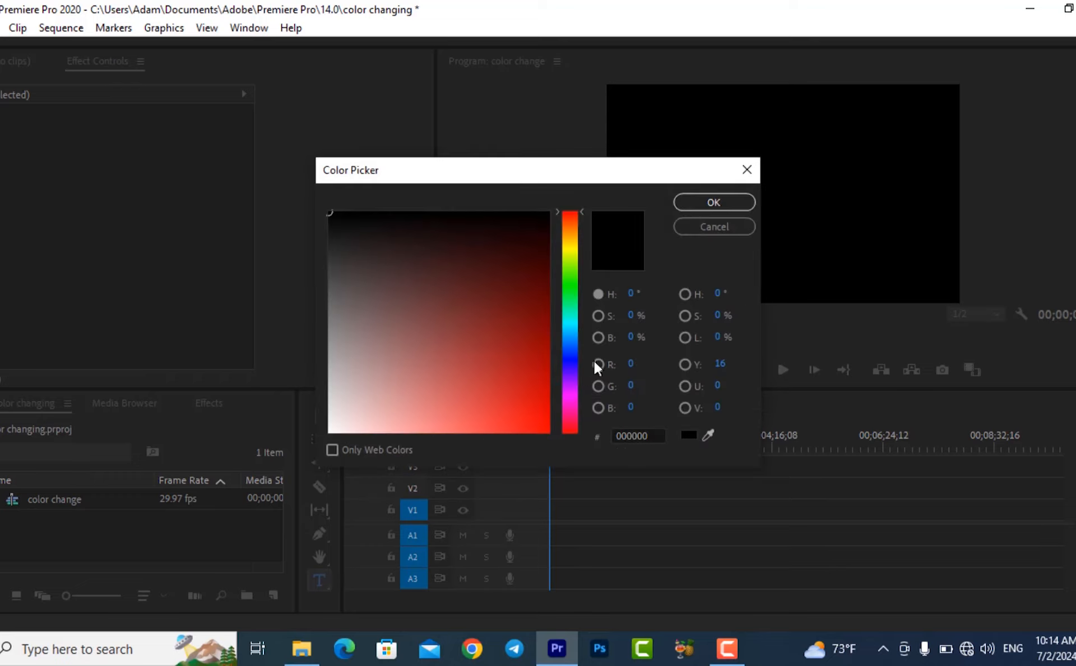
Step: Give the color matte the dark blue color 021835 and accept its default name
click(571, 295)
drag(570, 295, 572, 360)
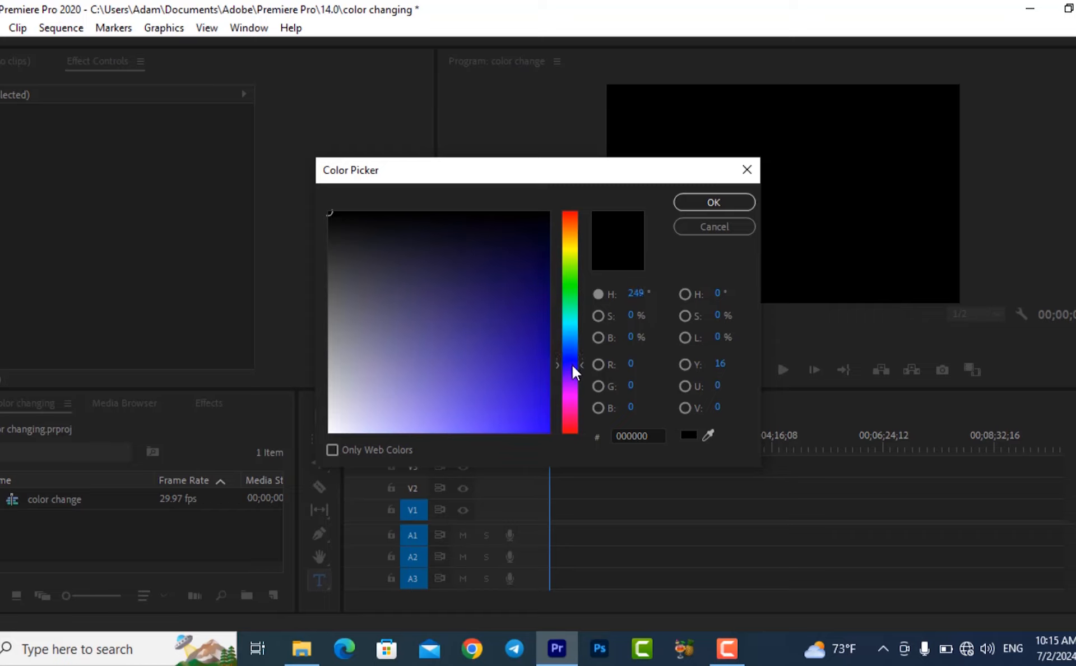
drag(572, 365, 574, 345)
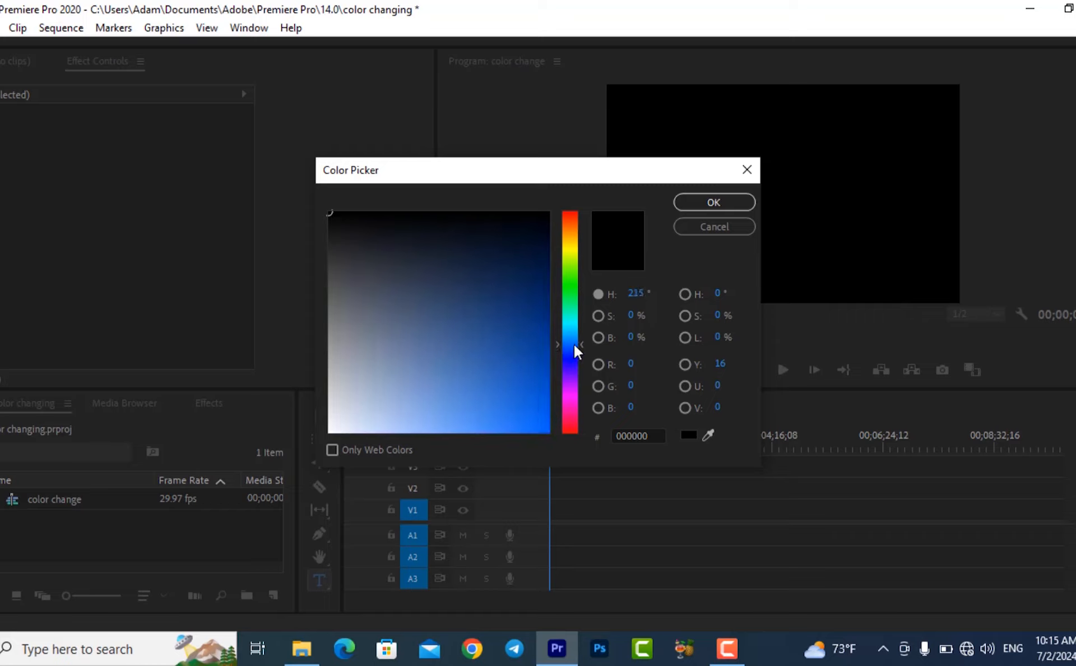
click(540, 256)
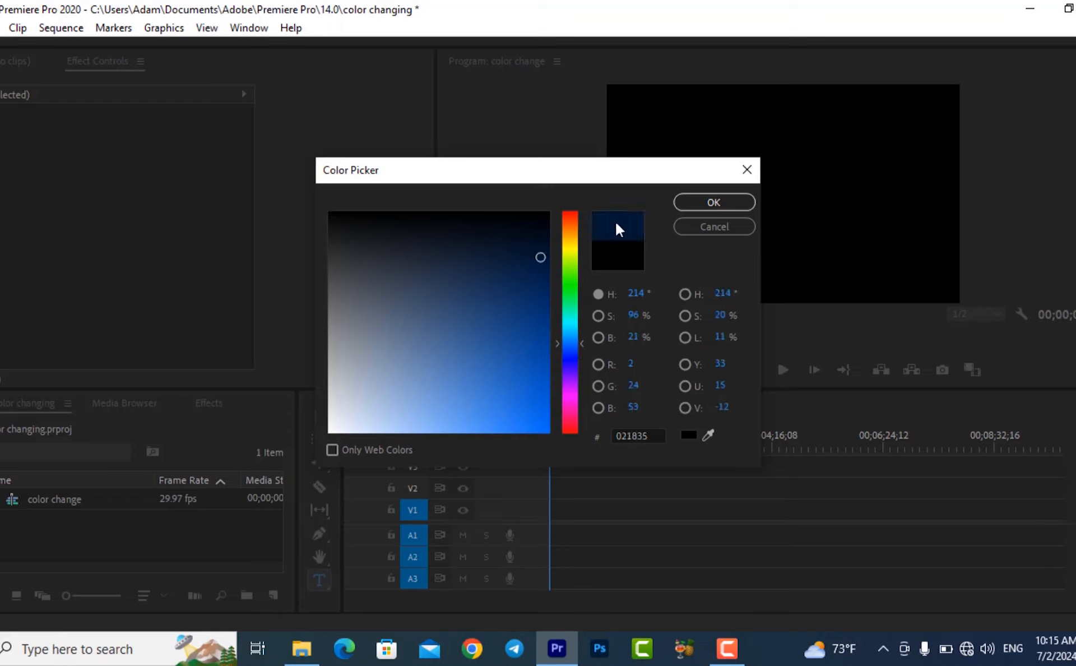
click(698, 202)
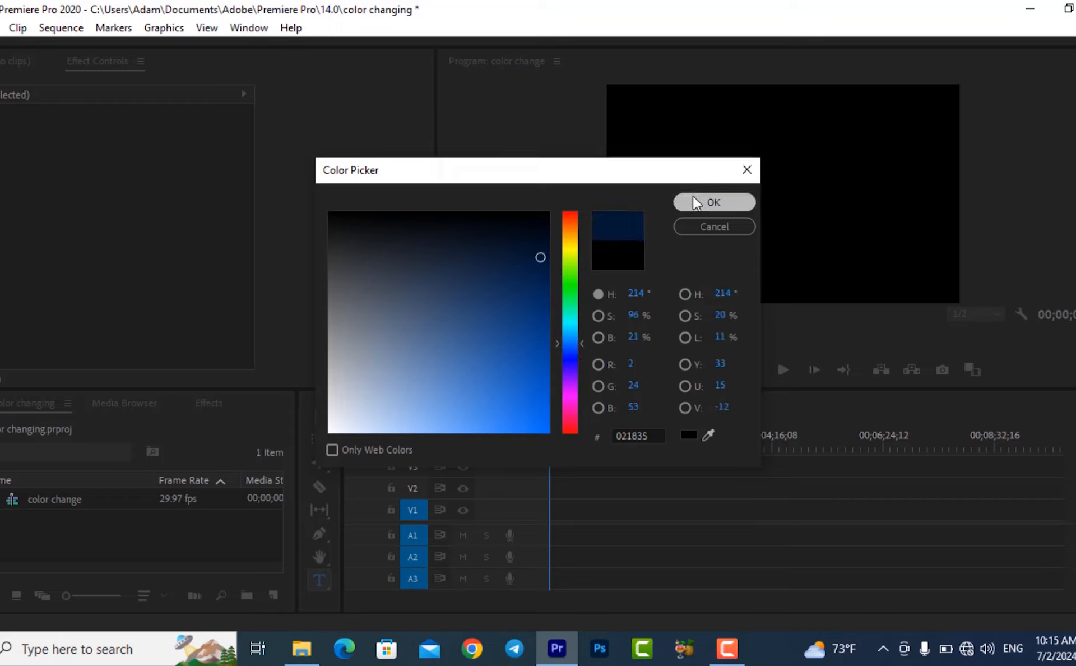
click(497, 350)
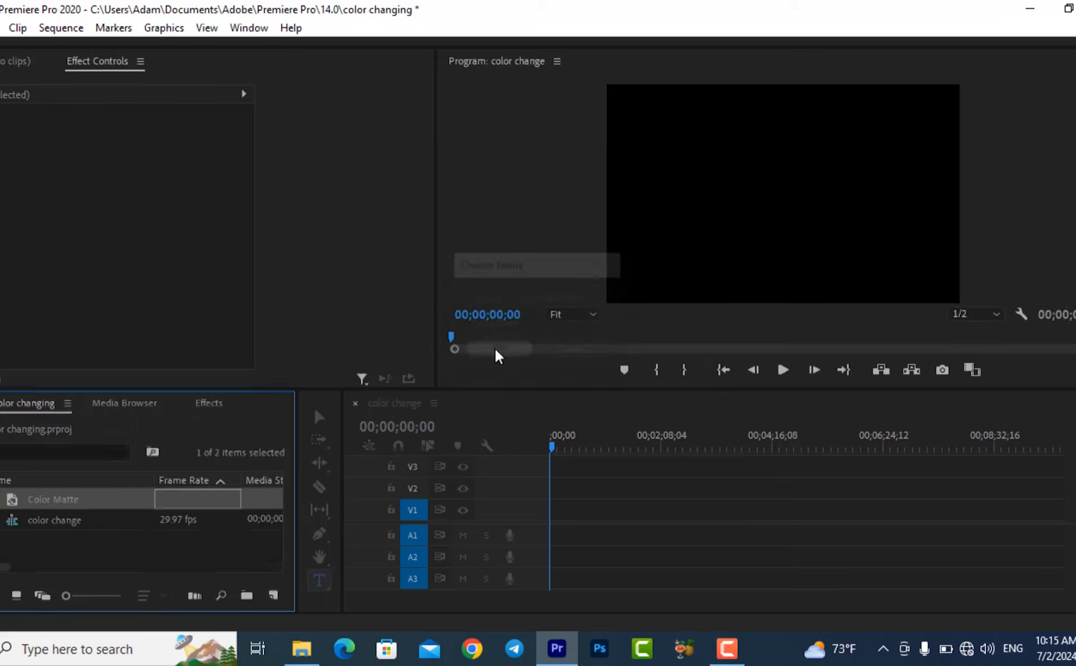
Step: Place the color matte at the start of track V1 and shorten its clip to 10 frames
mouse_move(125, 499)
mouse_down()
mouse_move(632, 507)
mouse_move(572, 510)
mouse_up()
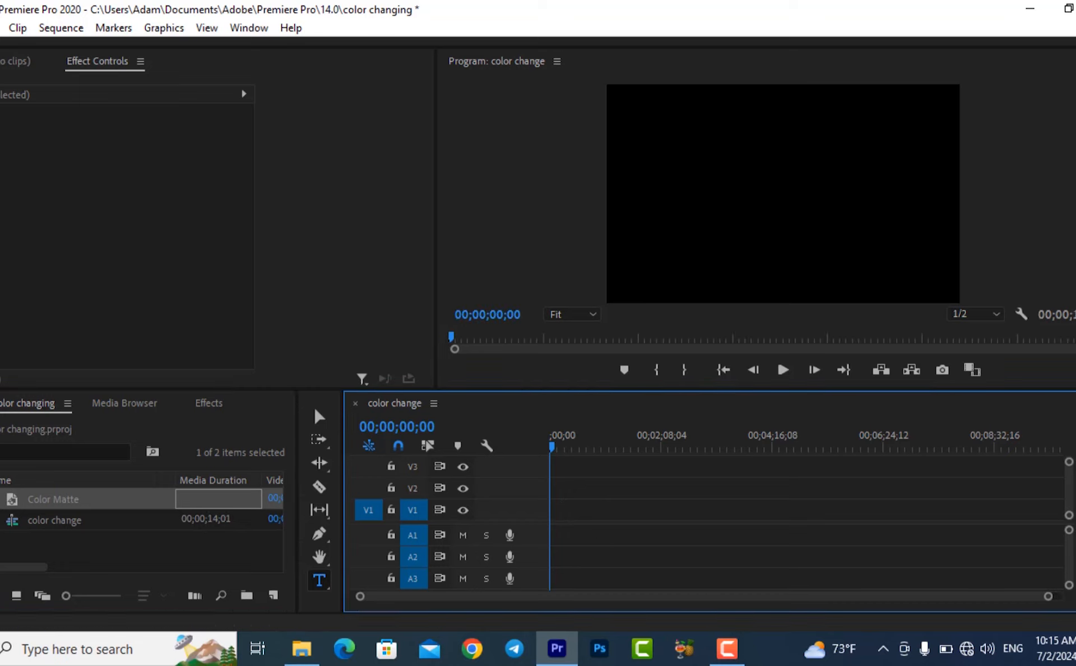
drag(1048, 602, 464, 630)
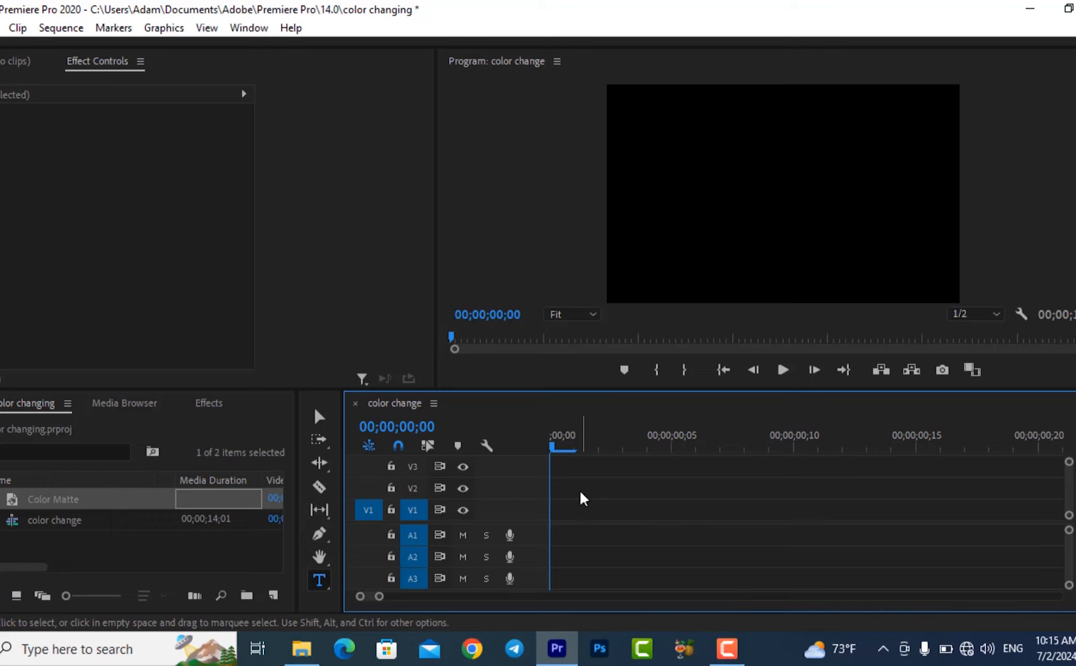
click(578, 506)
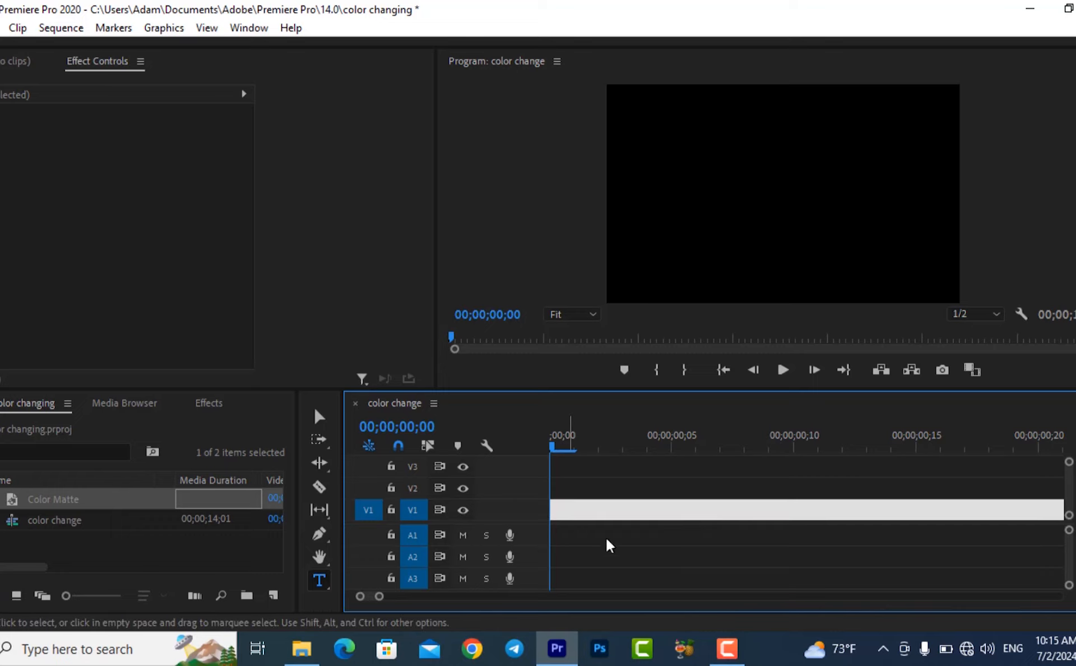
key(Delete)
key(ctrl+z)
right_click(601, 515)
click(634, 517)
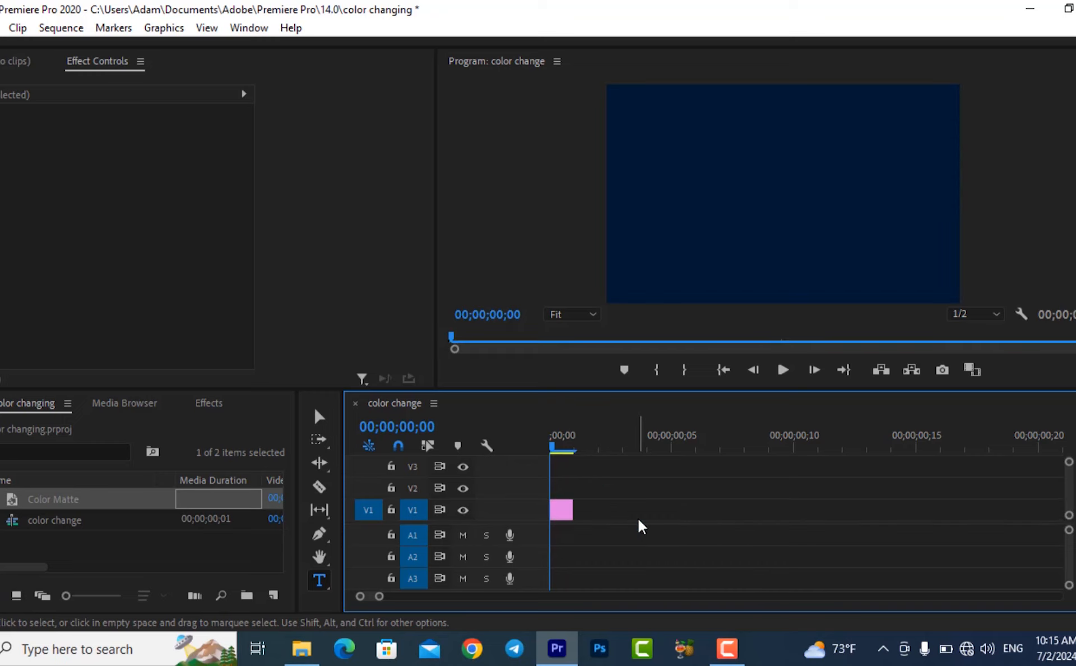
click(562, 505)
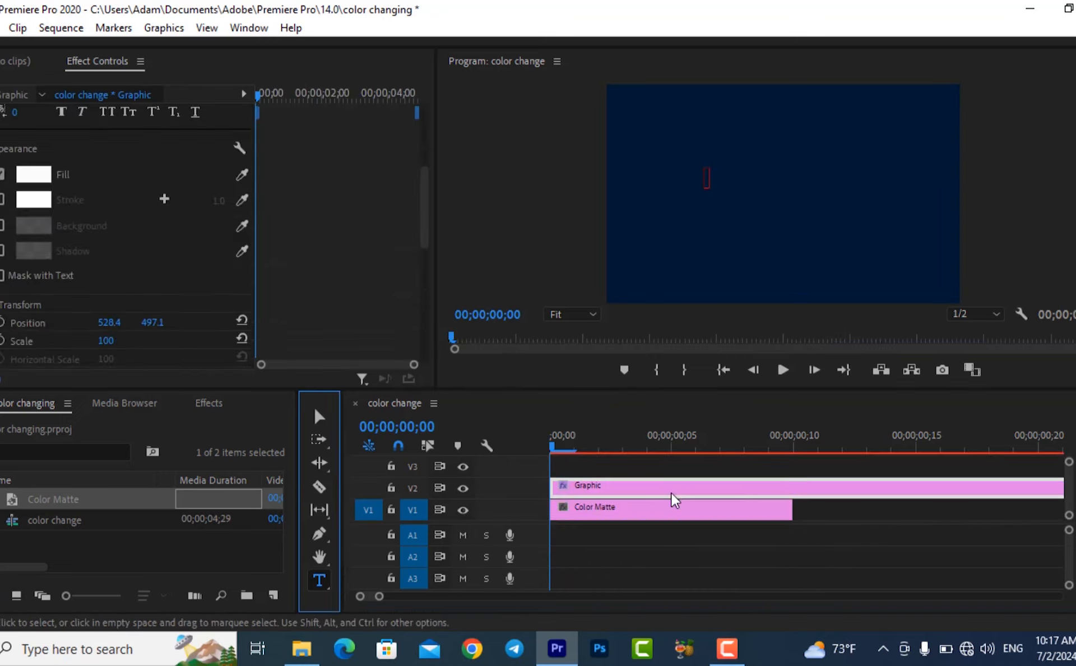
Step: Delete the empty graphic clip above the color matte on track V2
click(683, 510)
click(717, 492)
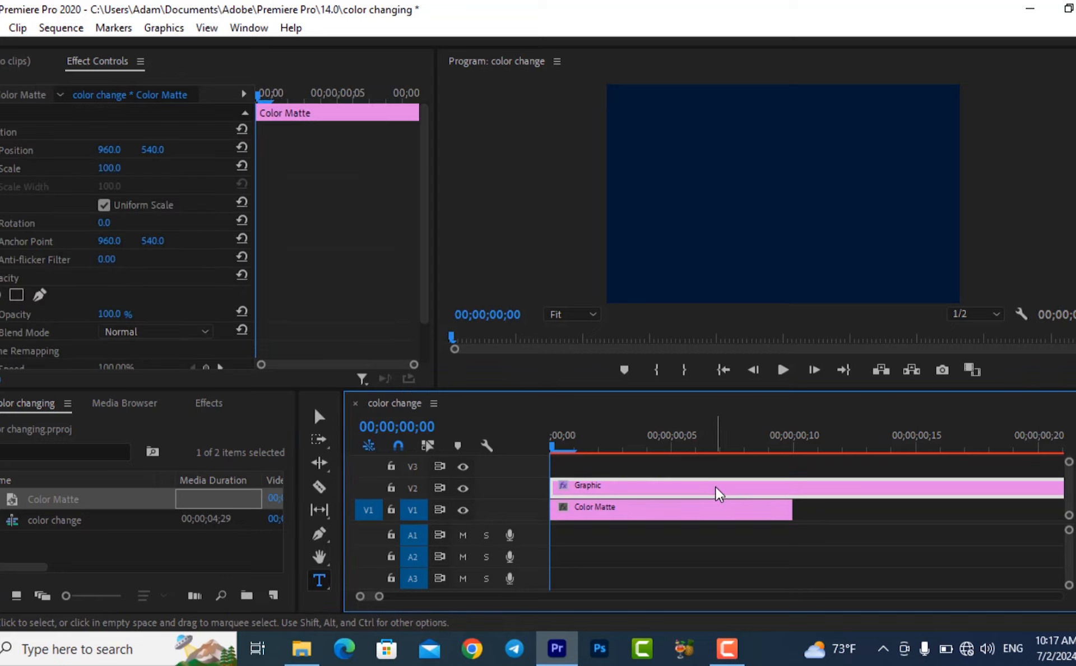
key(Delete)
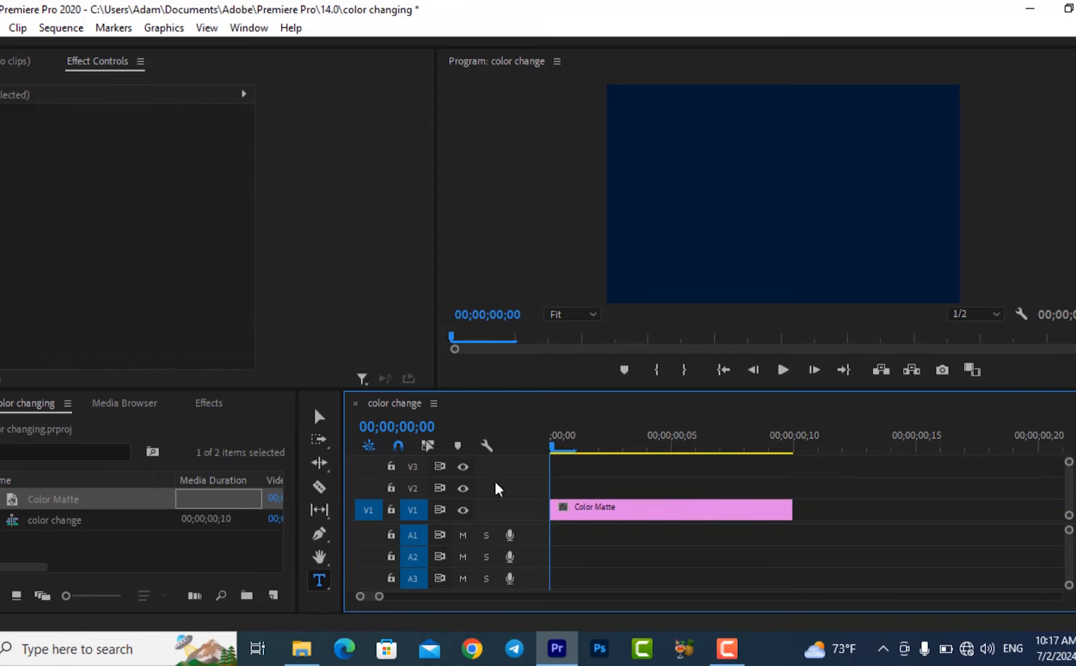
Step: Add a text layer reading "CHANGING TEXTS COLOR" over the dark blue background in the program preview
click(681, 189)
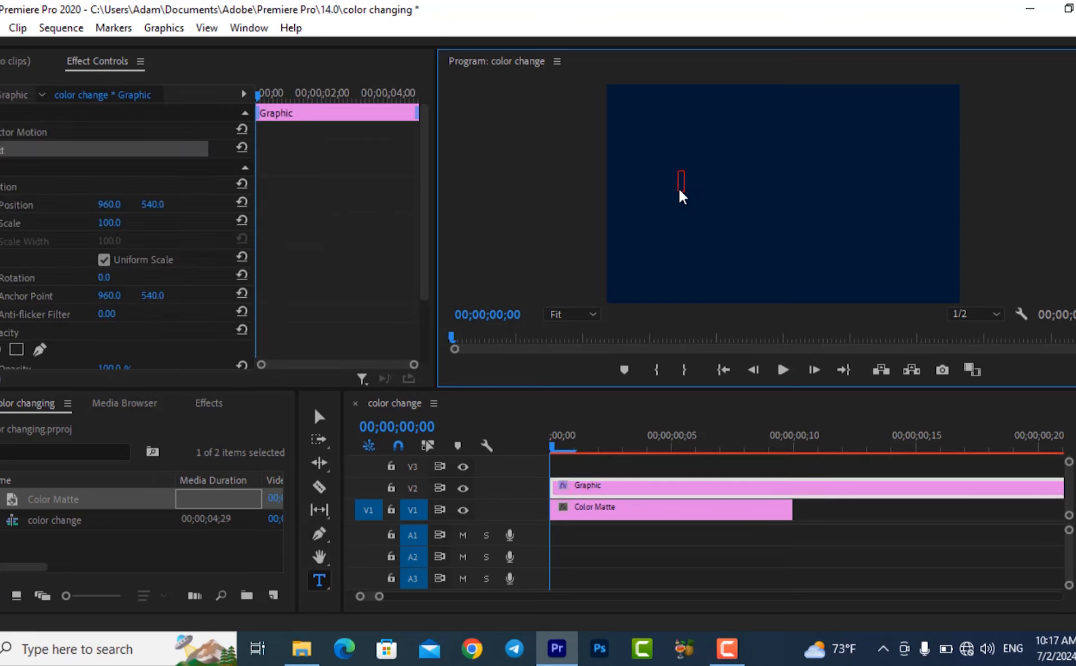
text(CHAN)
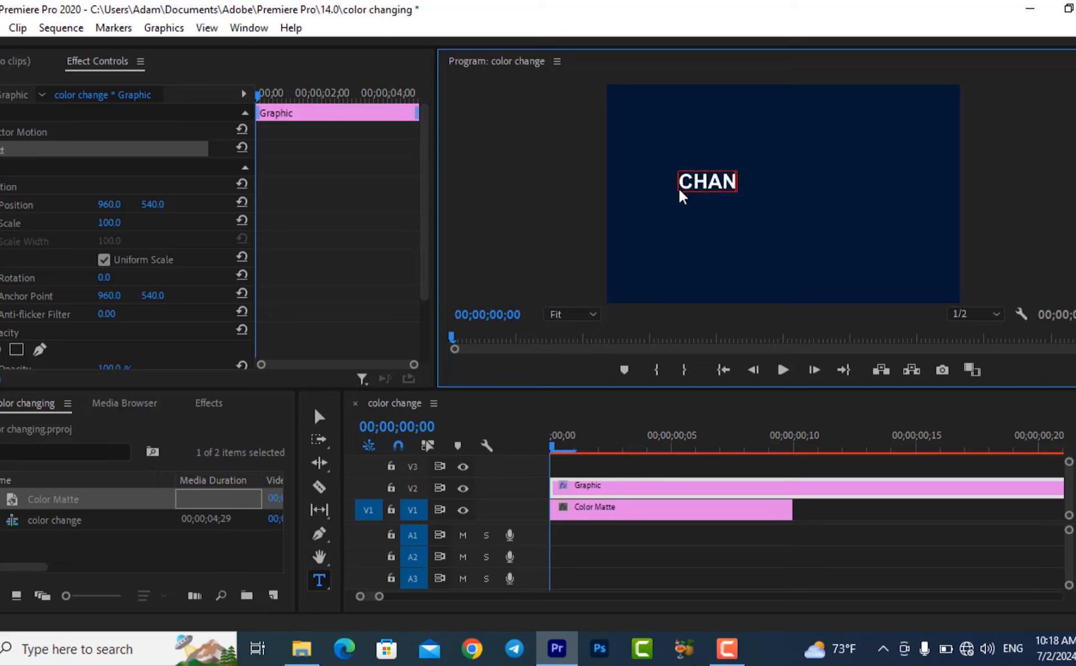
text(GING)
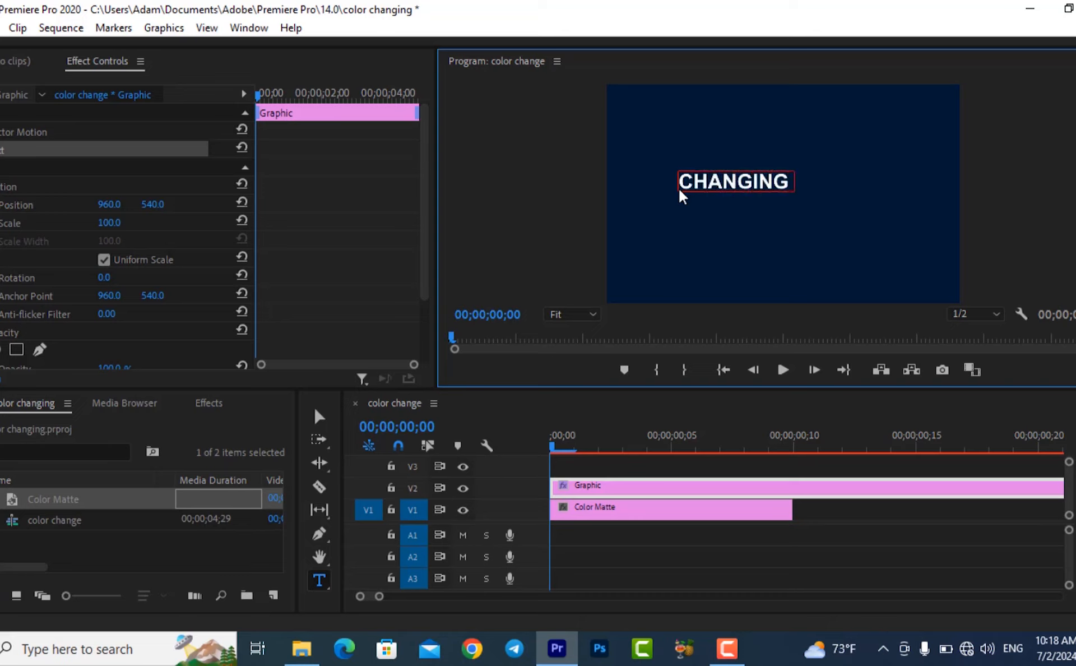
text( THE)
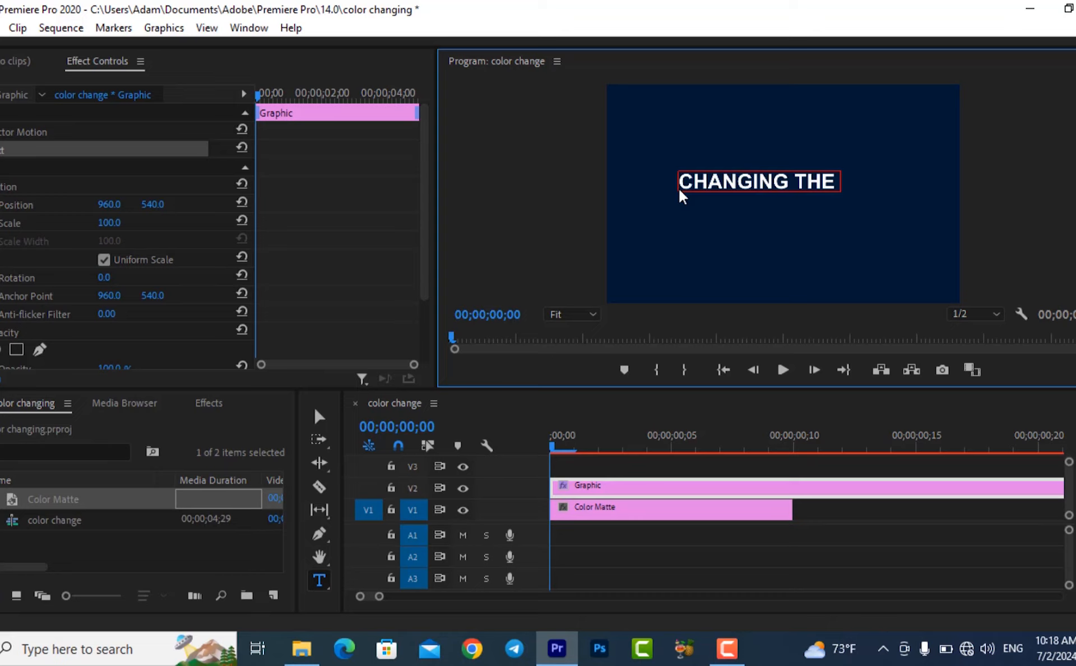
key(BackSpace)
key(BackSpace)
key(BackSpace)
key(BackSpace)
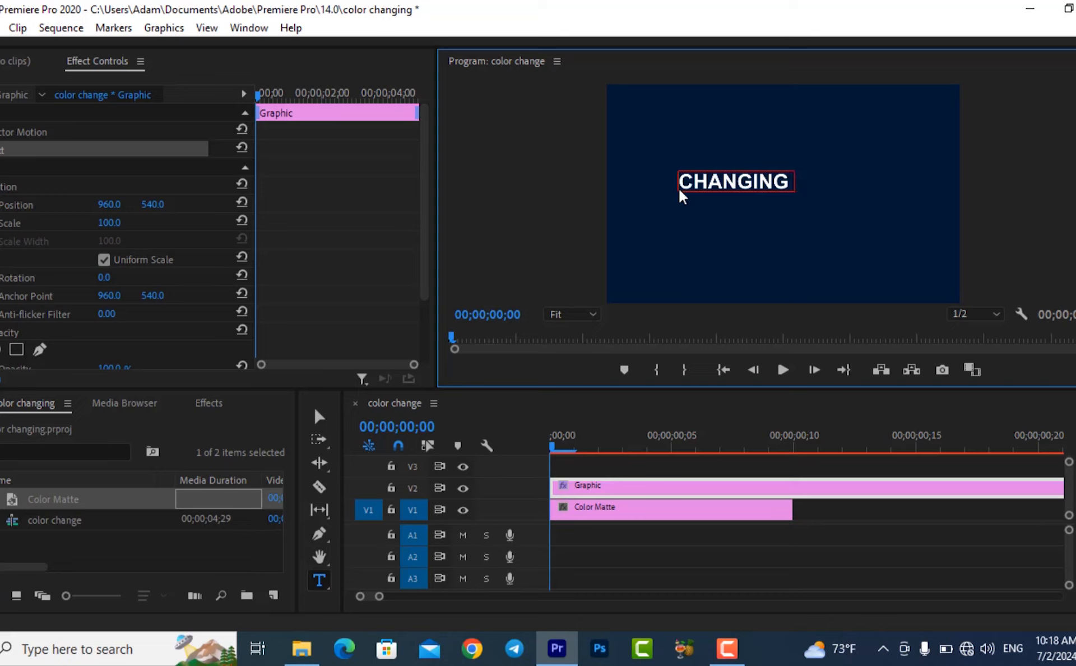
text(C)
key(BackSpace)
text(TEXTS COLOR)
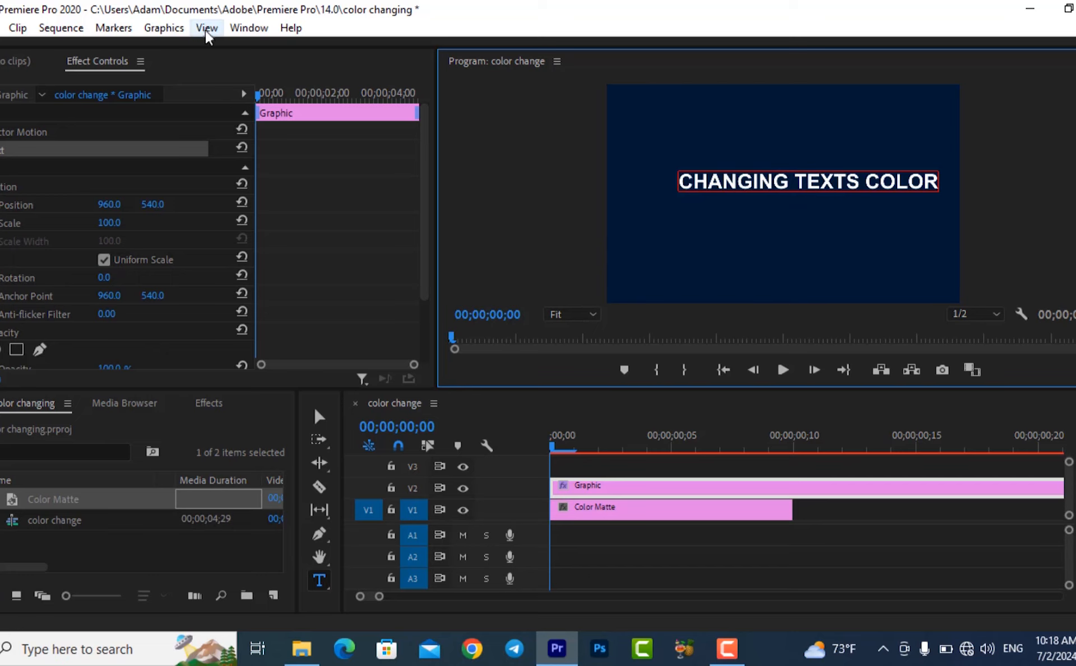
Step: Show the Essential Graphics editing options and center the title text horizontally and vertically in the frame
click(249, 28)
mouse_move(345, 44)
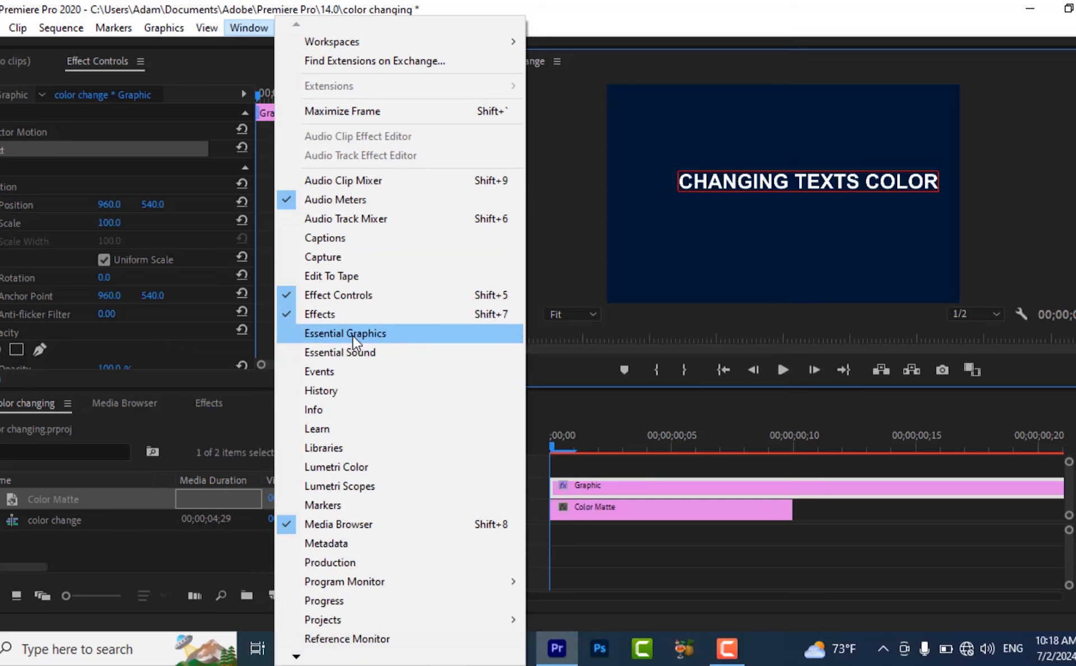
click(352, 334)
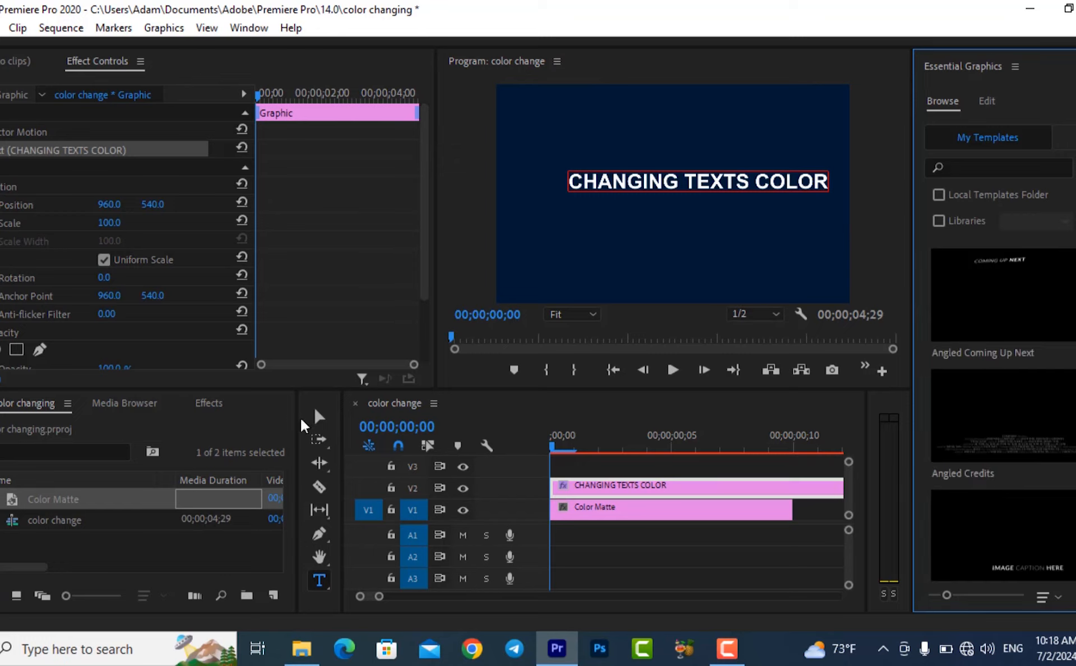
click(319, 416)
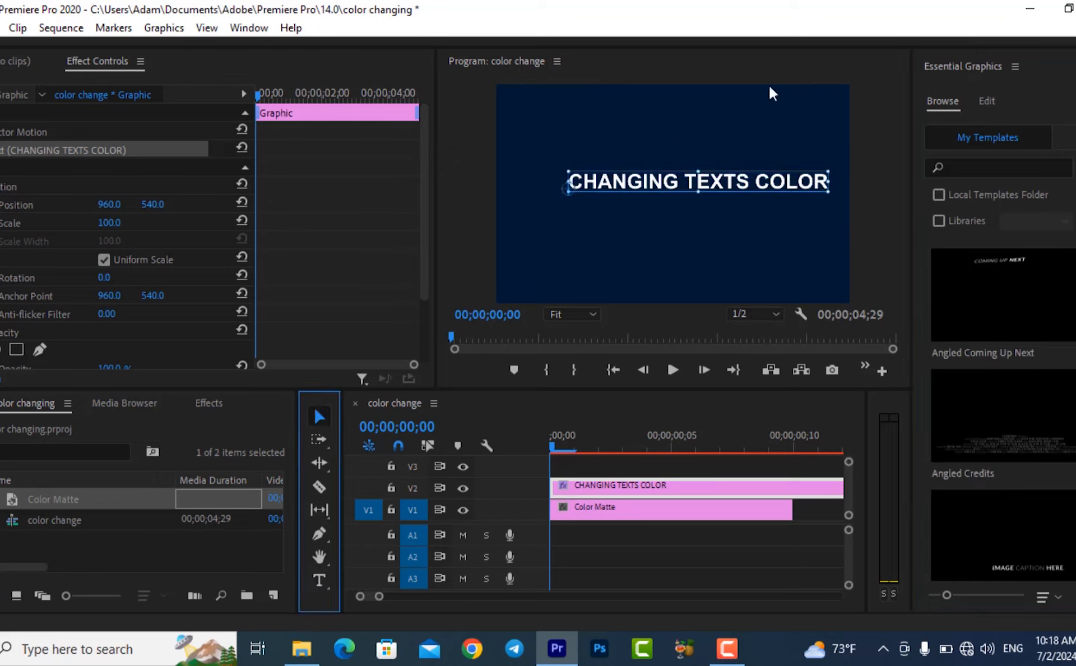
click(986, 102)
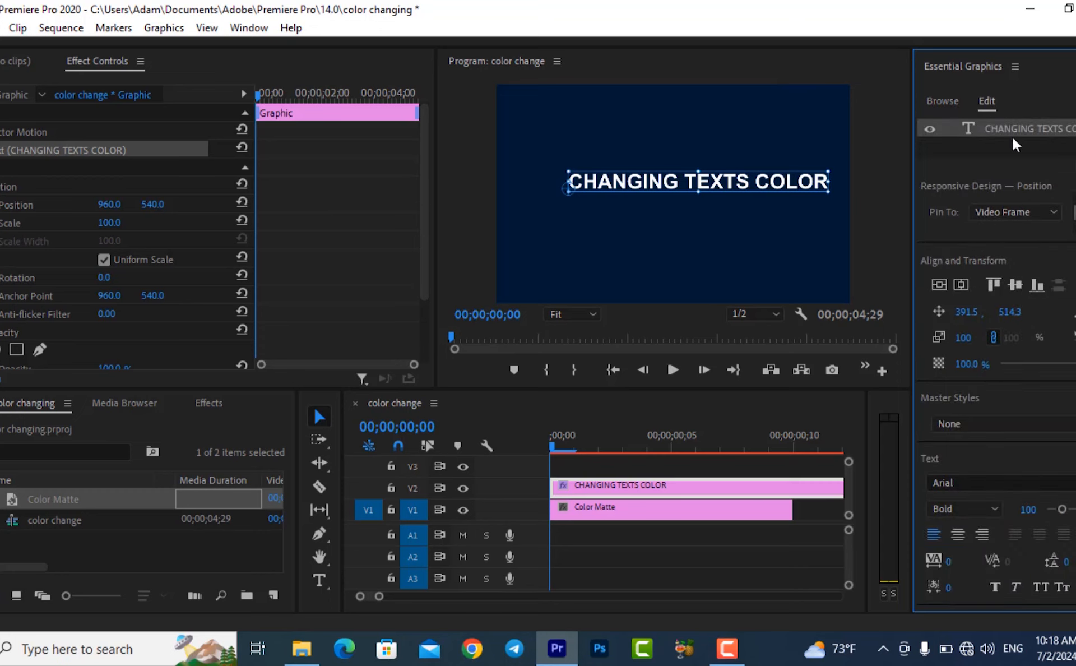
click(950, 286)
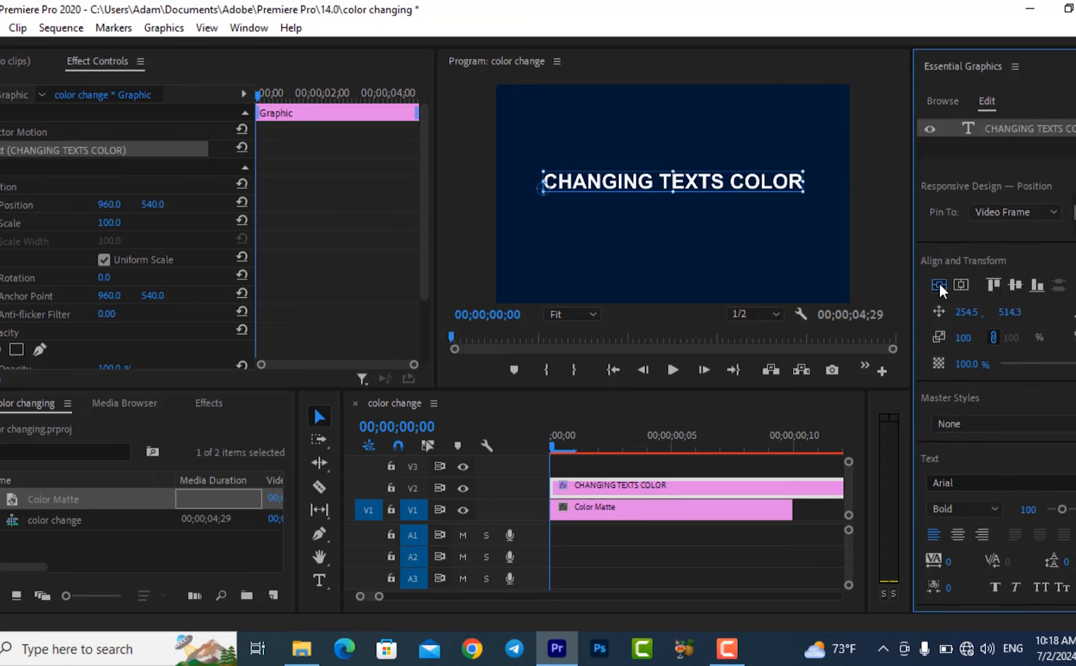
click(939, 285)
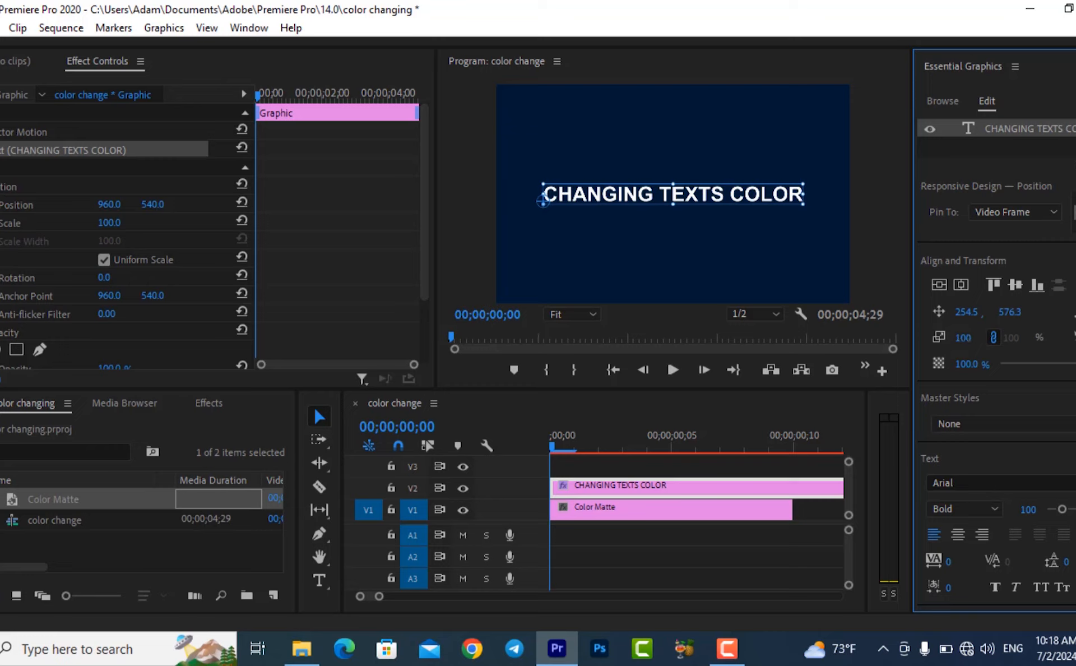
Step: Set the scale of the "CHANGING TEXTS COLOR" text layer to 120
click(963, 337)
text(12)
key(Return)
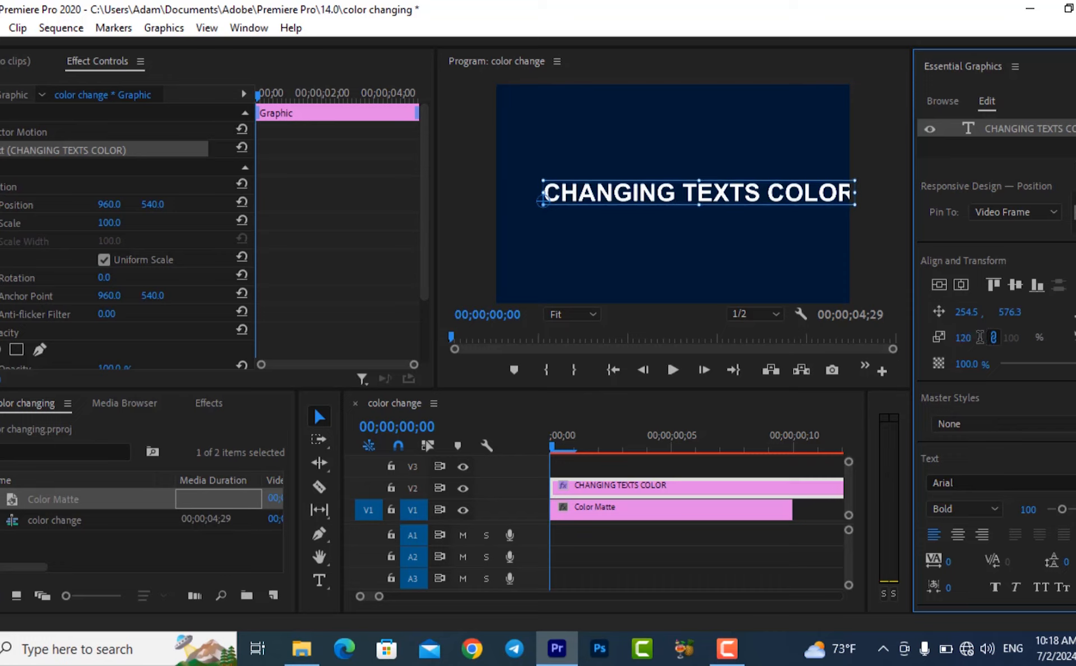
Step: Center the enlarged "CHANGING TEXTS COLOR" title vertically and horizontally in the frame
click(961, 284)
click(940, 286)
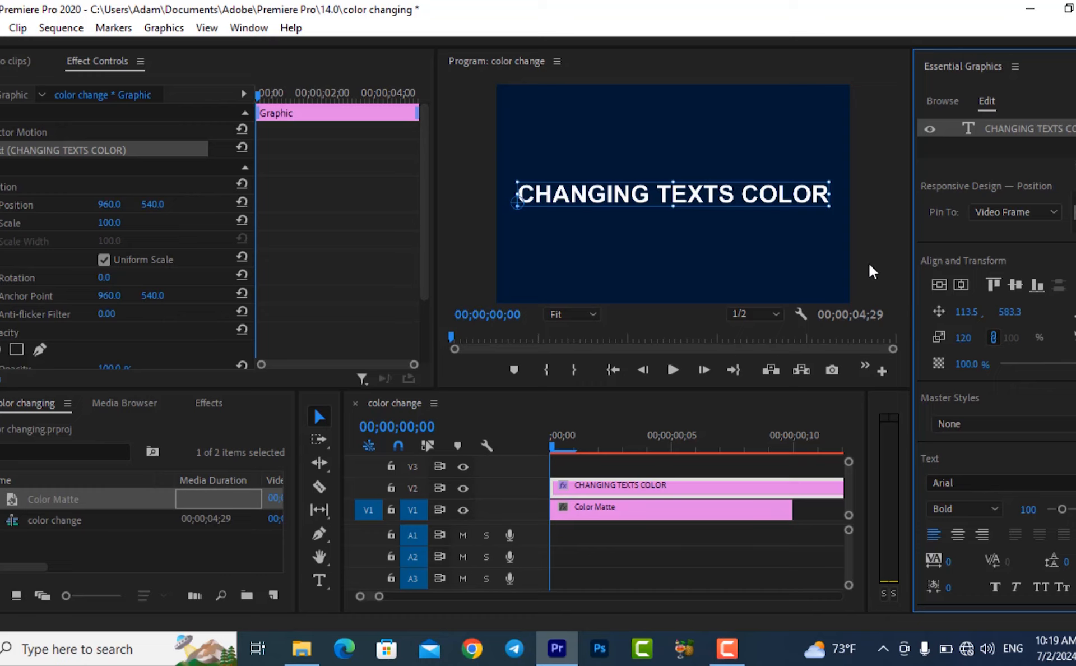
Step: Close the Essential Graphics panel and narrow Effect Controls to give the program preview more room
click(1015, 67)
click(936, 74)
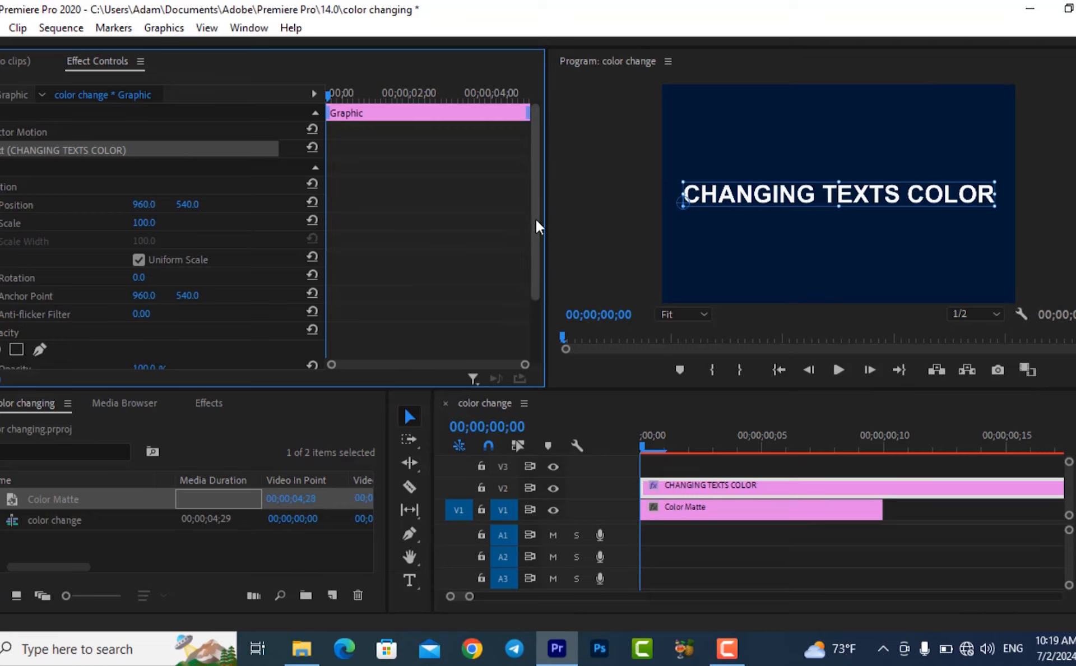
drag(545, 225, 307, 224)
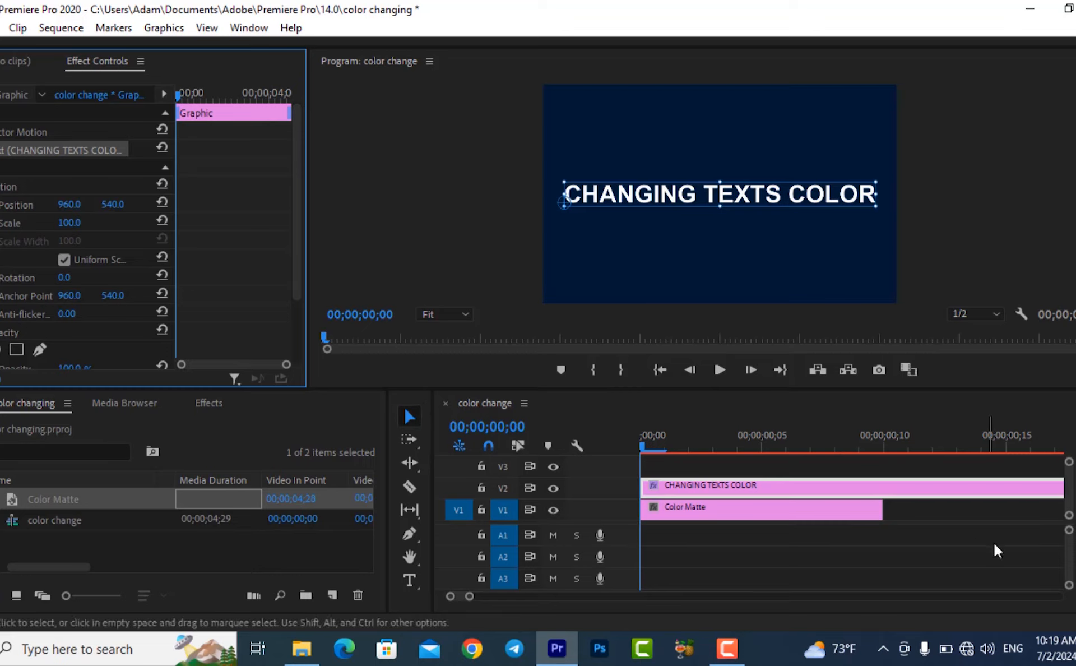
Step: Trim the title clip on V2 to end together with the color matte at 00;00;00;10
drag(469, 596, 655, 493)
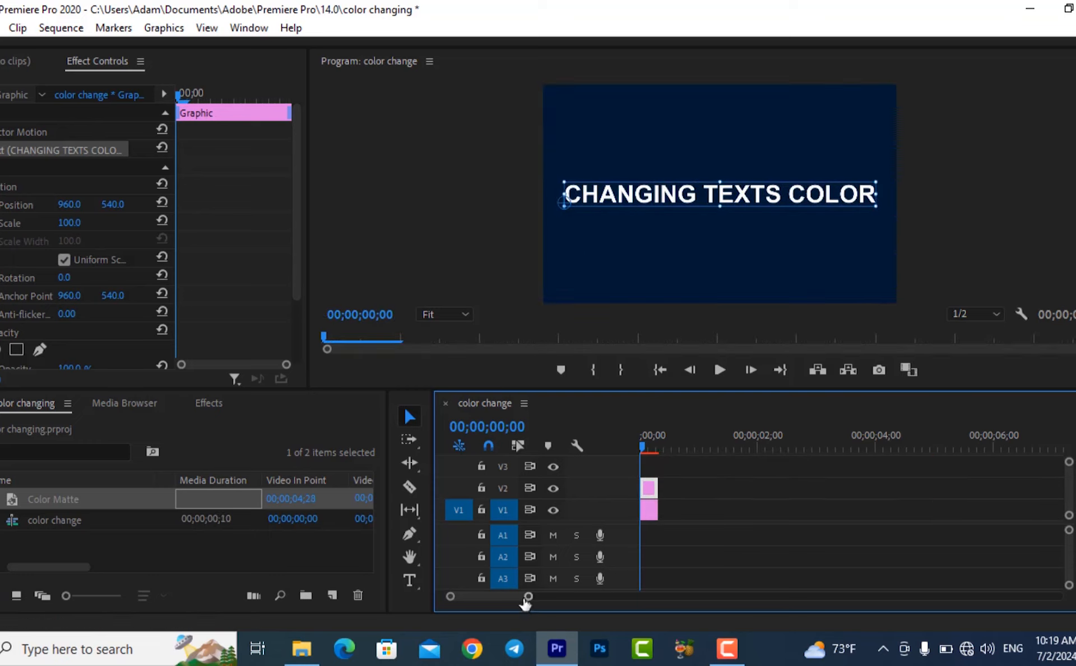
drag(525, 598, 422, 620)
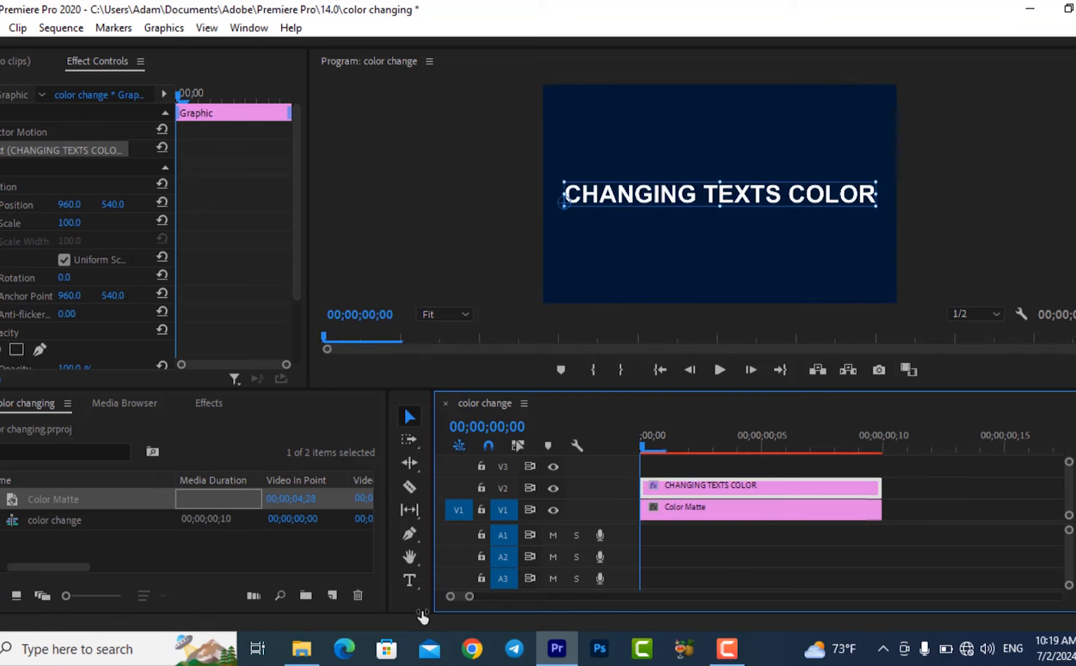
click(867, 450)
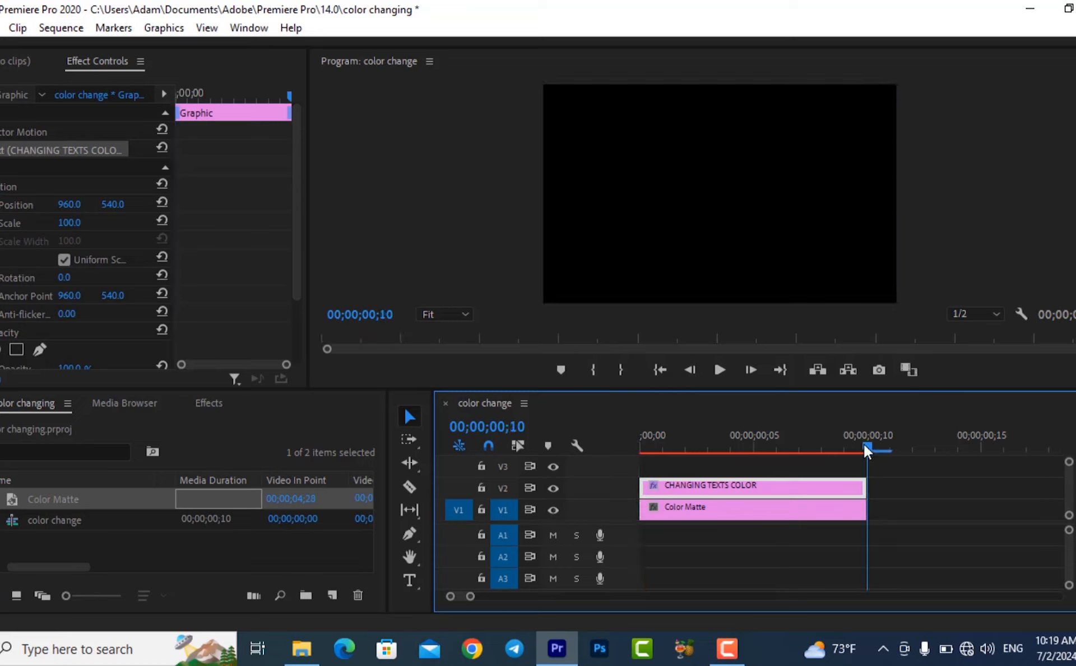
key(Left)
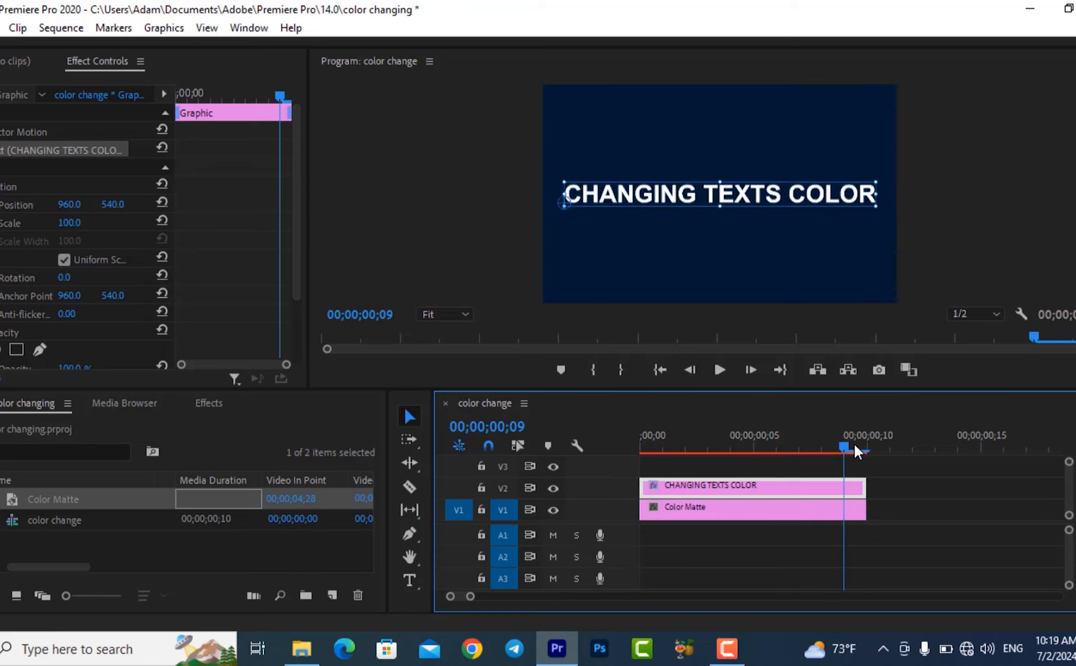
key(Right)
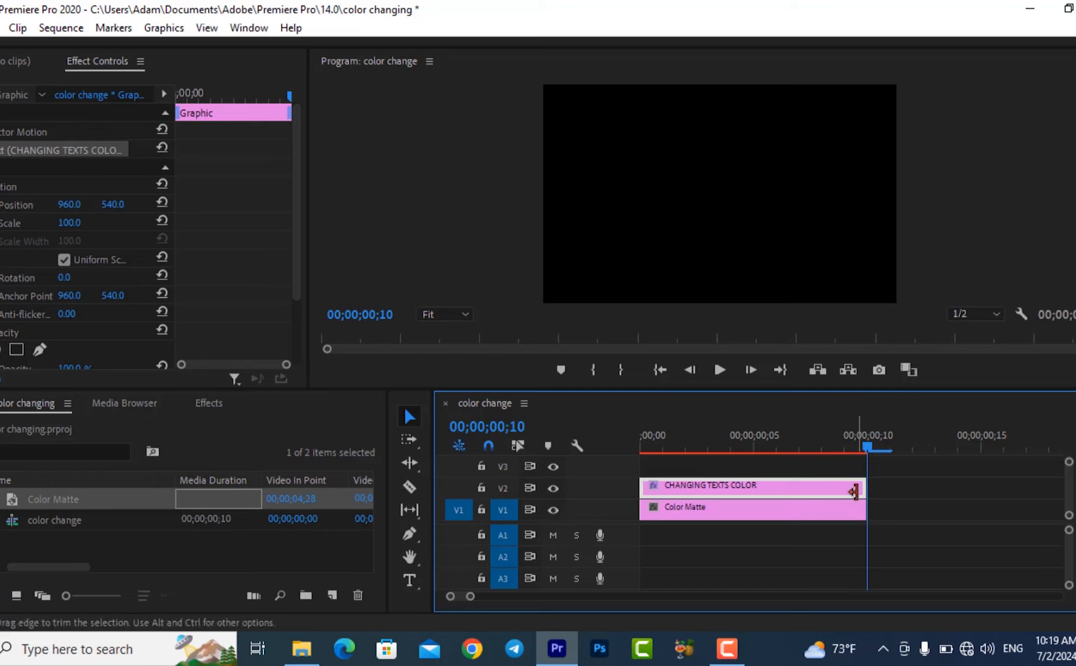
Step: Shorten the title clip on V2 to a duration of two frames
click(863, 488)
drag(863, 488, 682, 489)
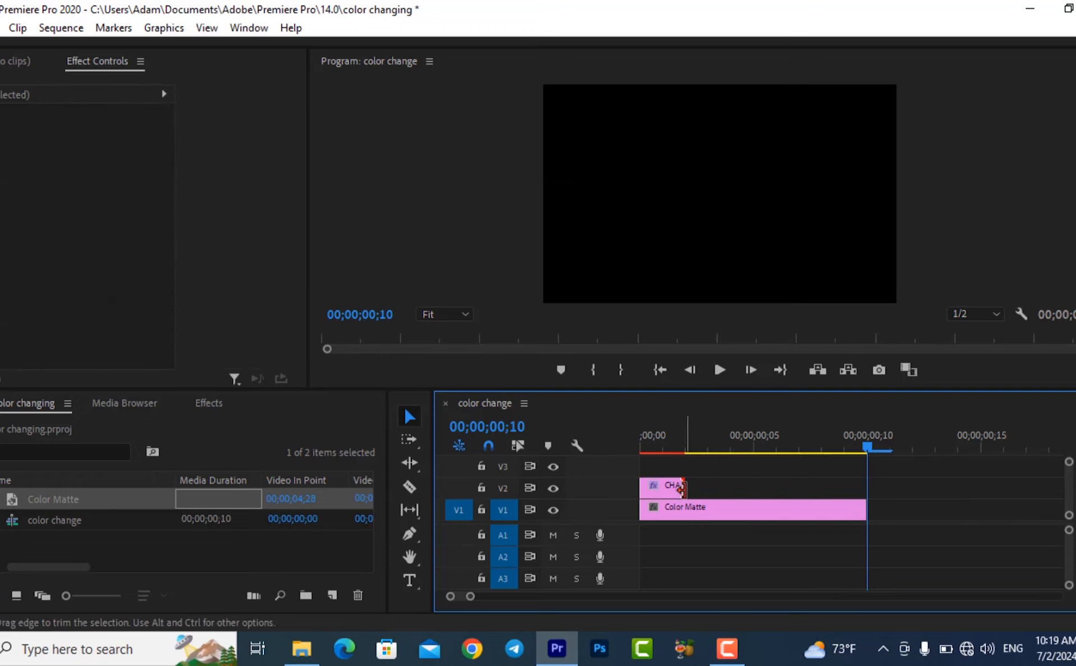
click(683, 445)
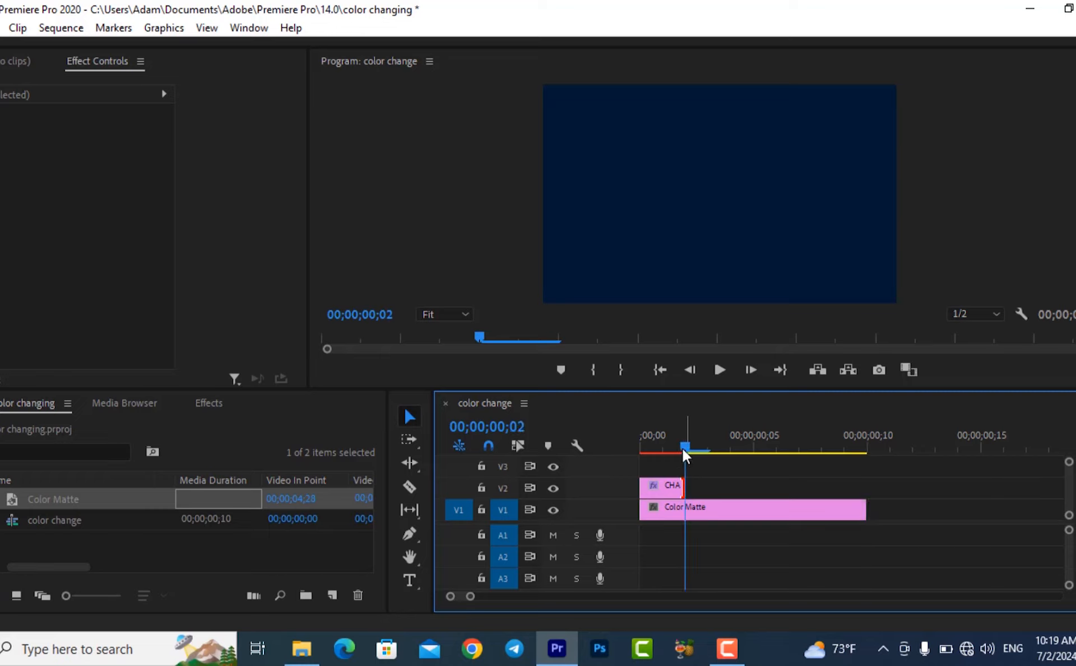
key(Left)
key(space)
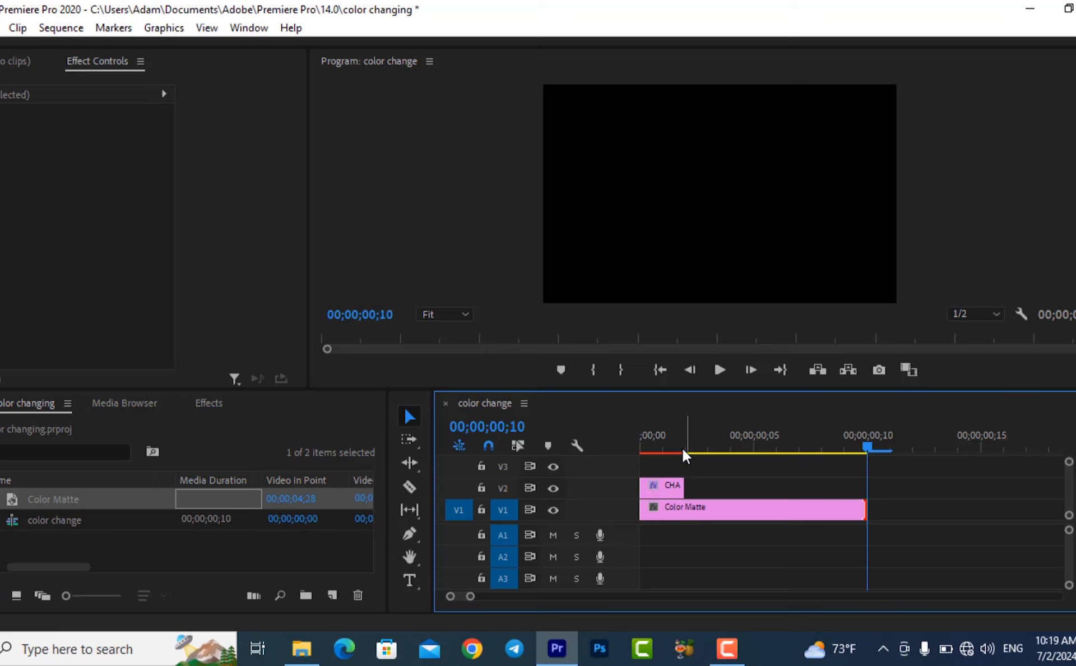
Step: Duplicate the two-frame title clip on V2, placing the copy directly after the original at 00;00;00;02
click(683, 451)
click(675, 486)
click(663, 447)
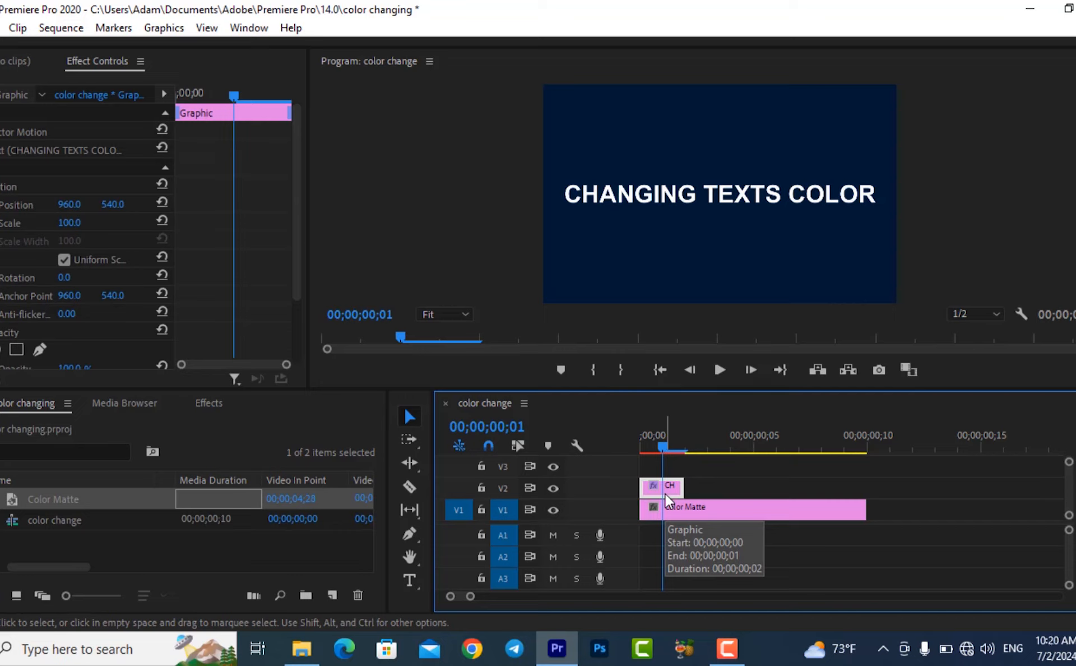
drag(667, 493, 716, 488)
click(695, 448)
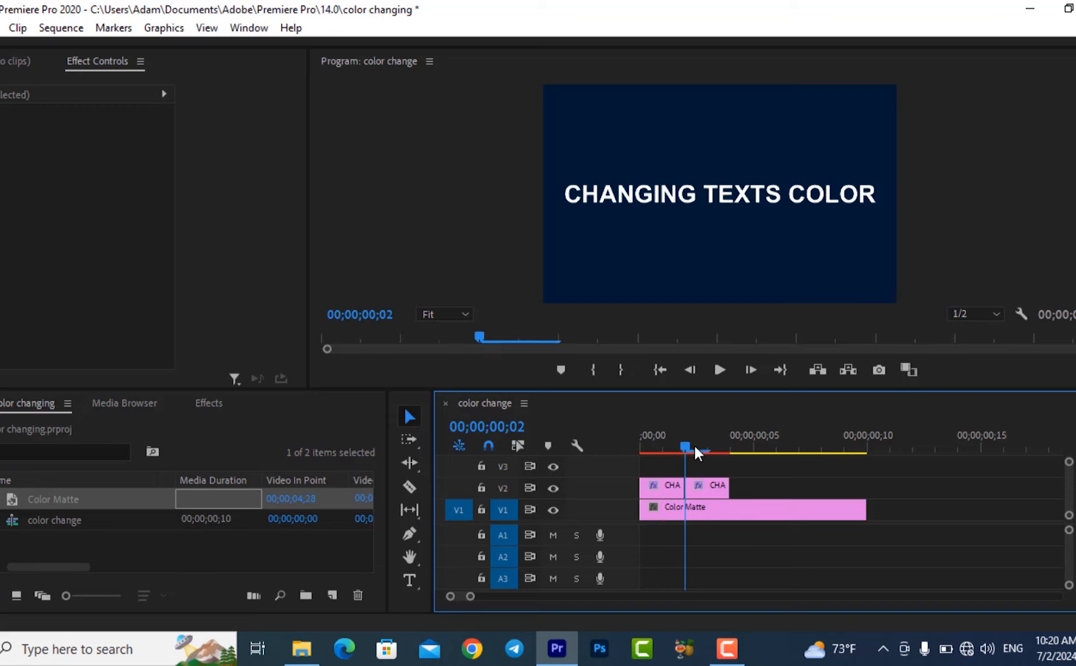
click(665, 445)
Step: Change the text fill of the second title clip to green 09FB20
click(707, 447)
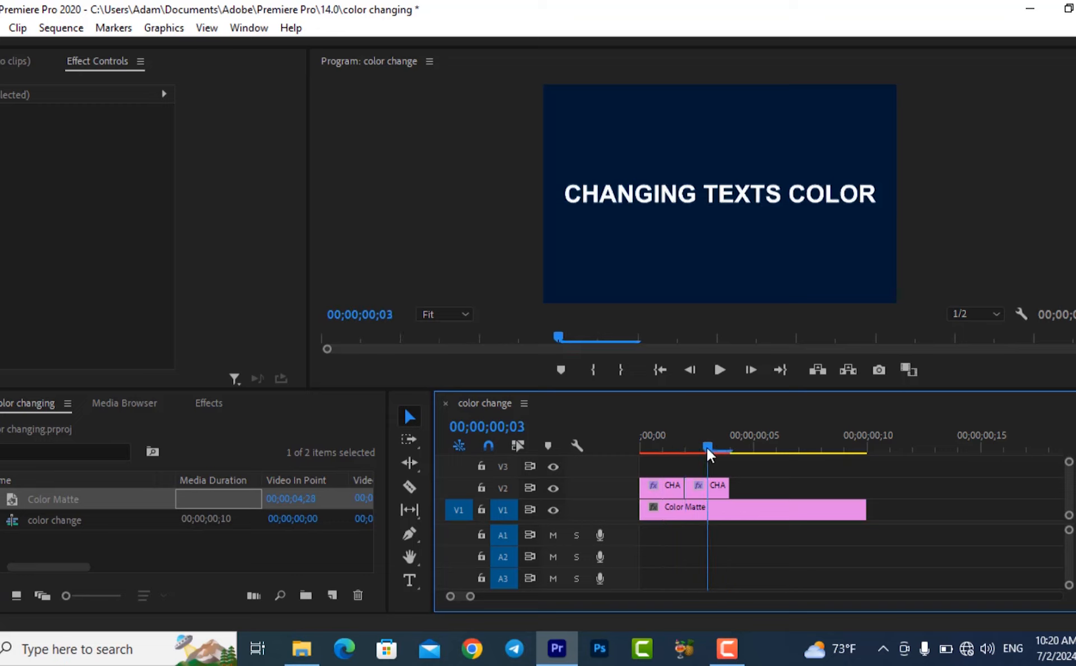
click(711, 488)
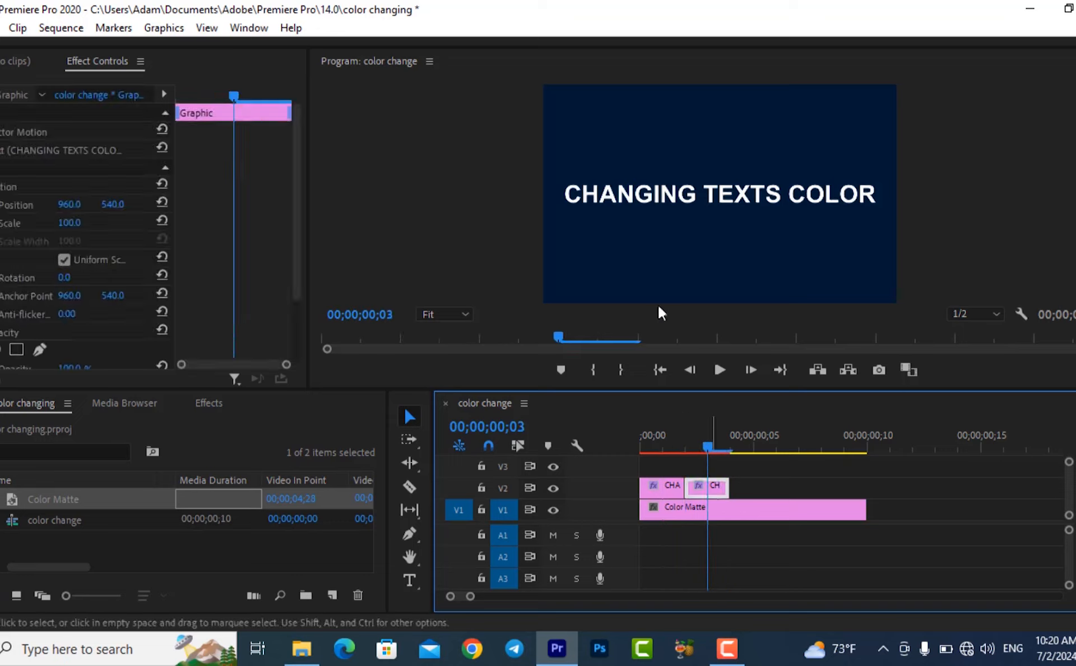
click(640, 200)
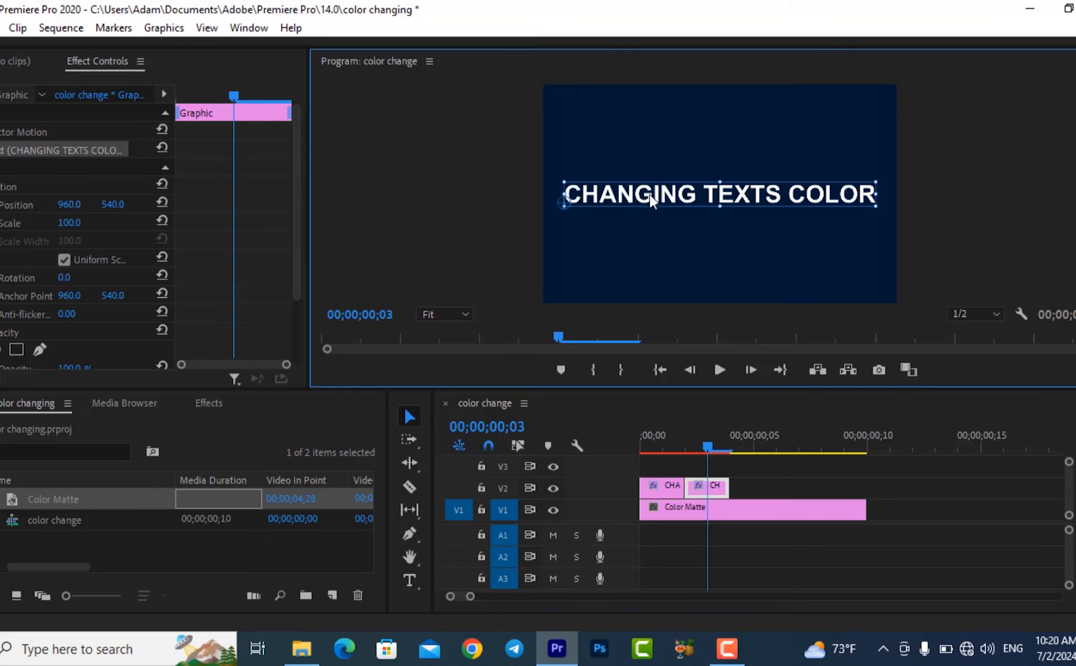
double_click(664, 192)
click(696, 197)
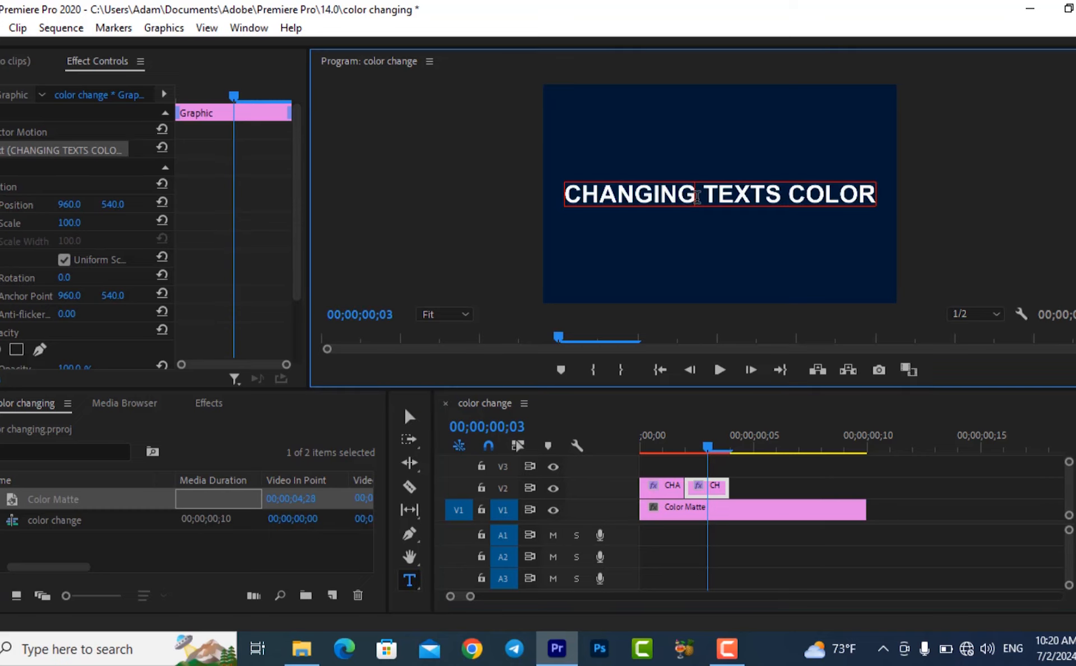
click(33, 220)
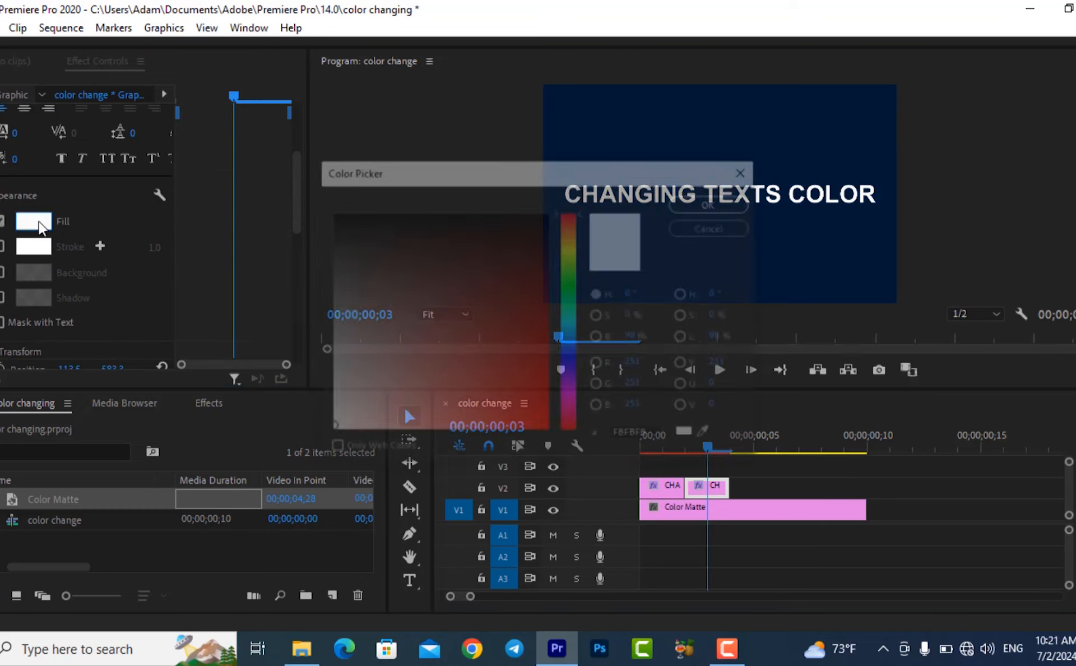
click(568, 289)
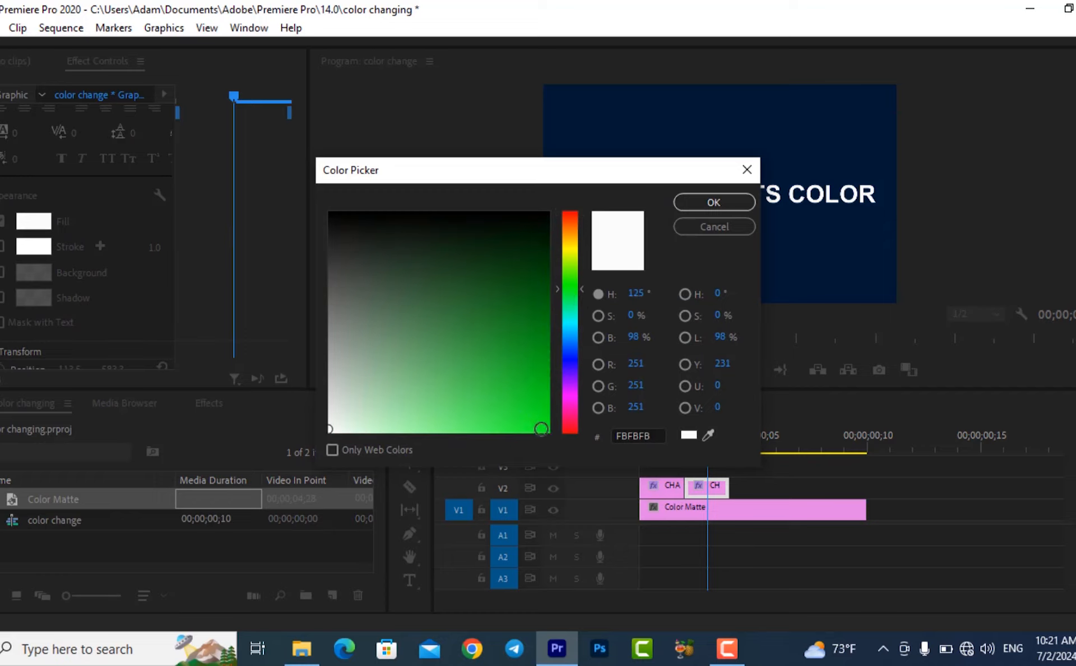
click(541, 429)
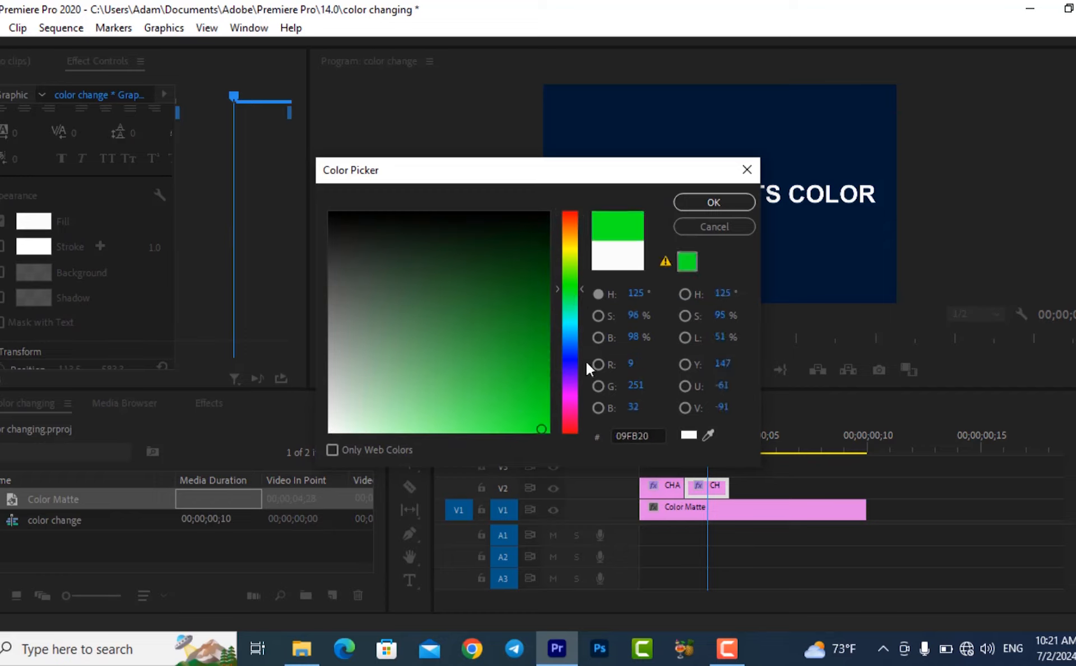
click(743, 203)
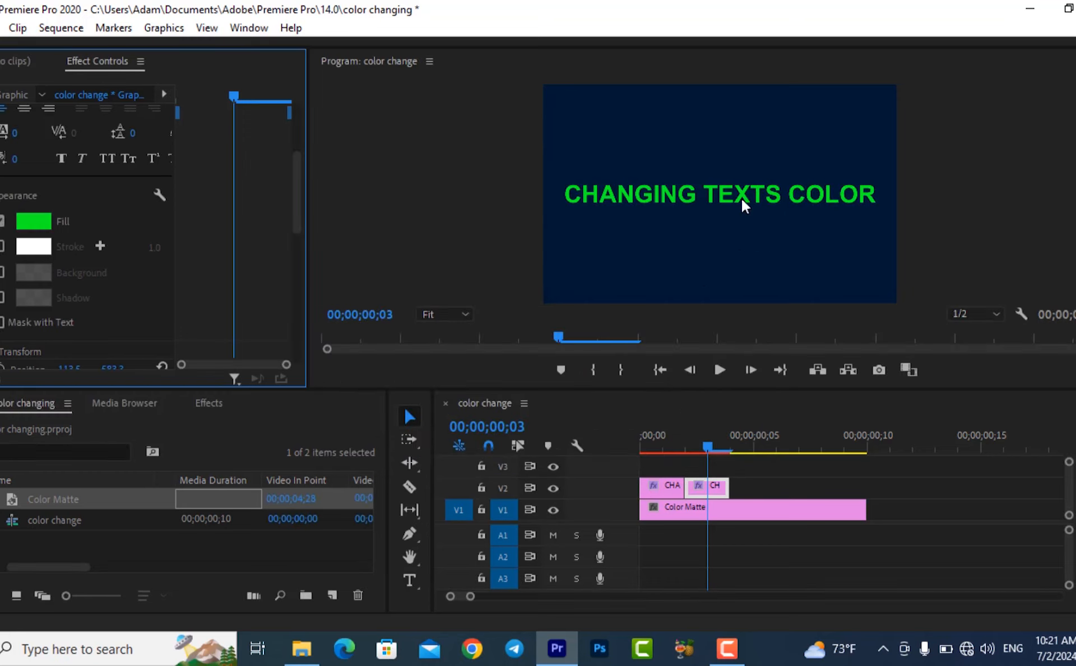
Step: Duplicate the green title clip directly after itself on V2 and select the new copy
click(752, 448)
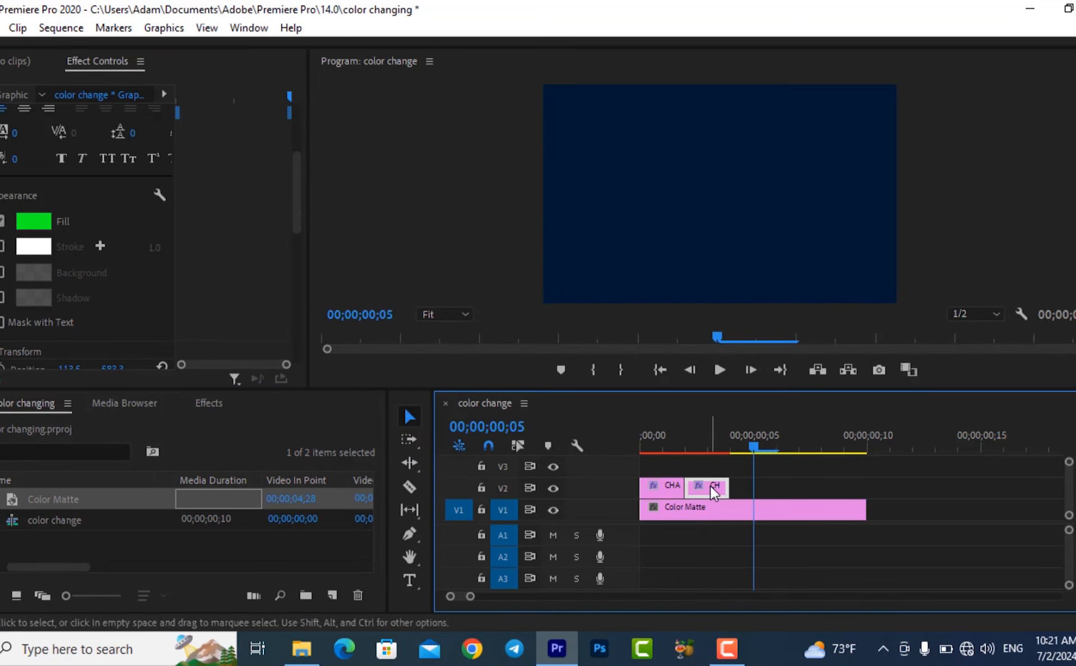
drag(710, 485, 757, 489)
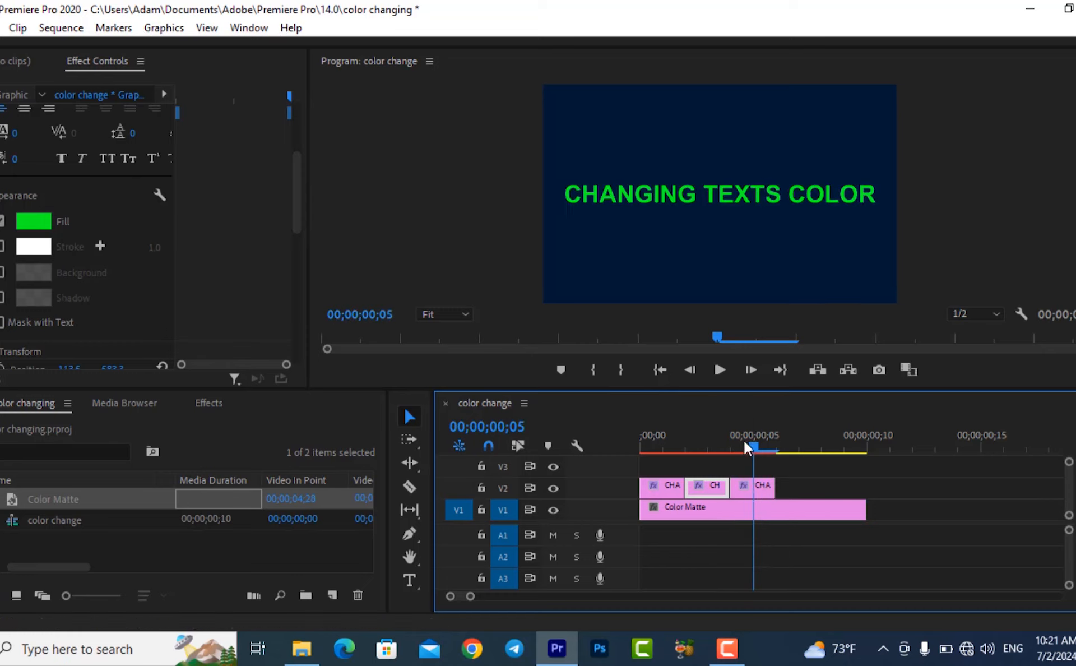
click(755, 487)
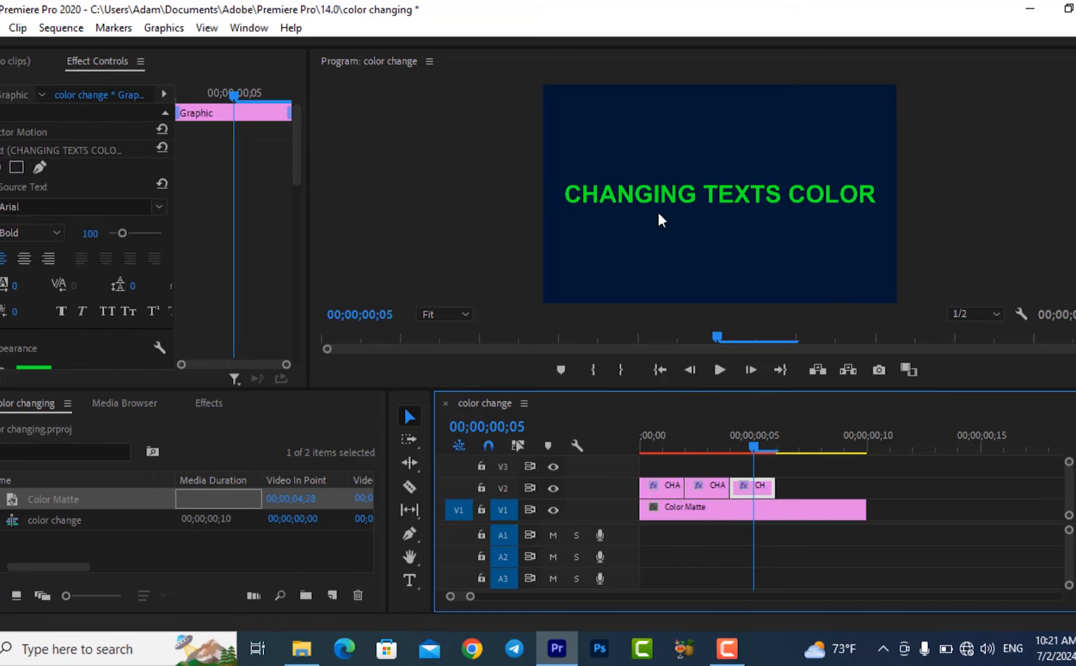
Step: Recolor only the word "CHANGING" in the third title clip to cyan 09FBD0
click(664, 196)
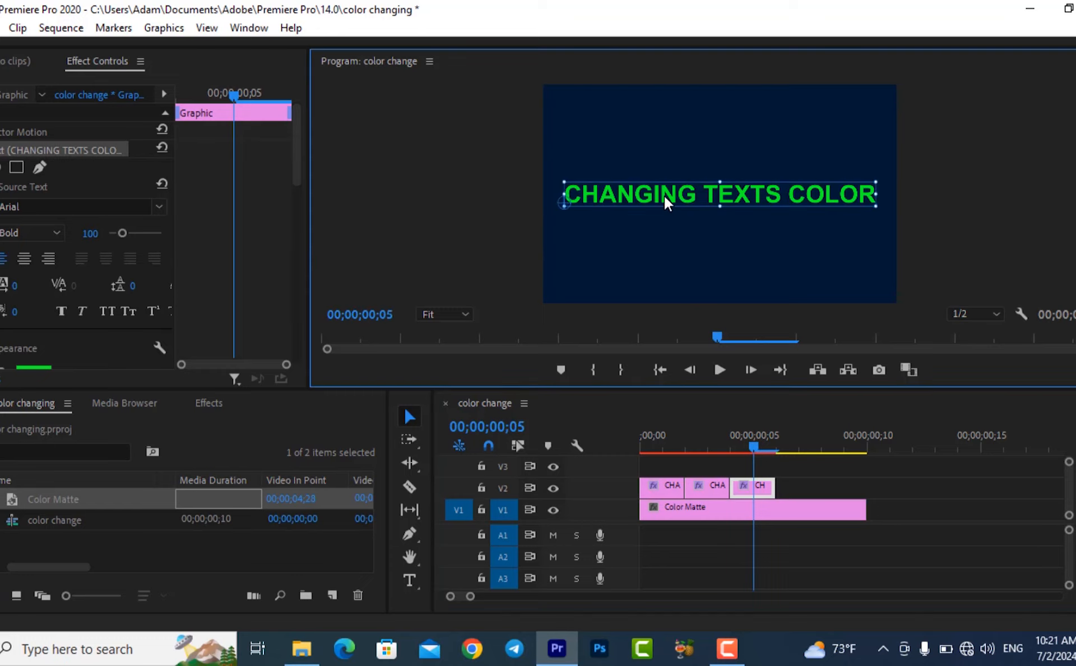
double_click(664, 194)
click(698, 194)
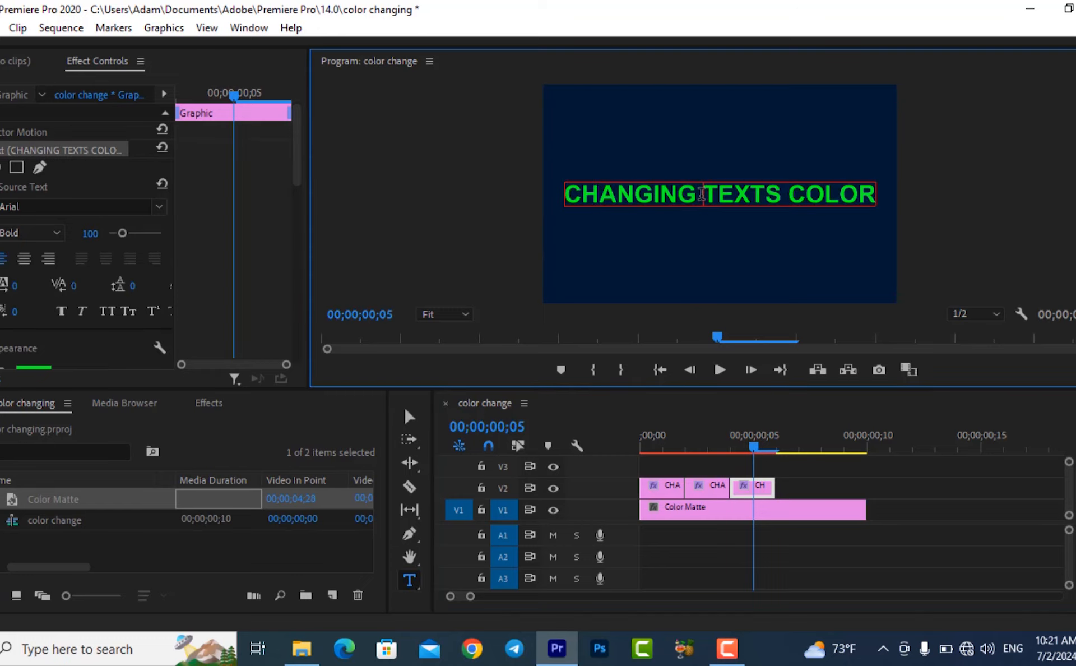
drag(695, 194, 626, 197)
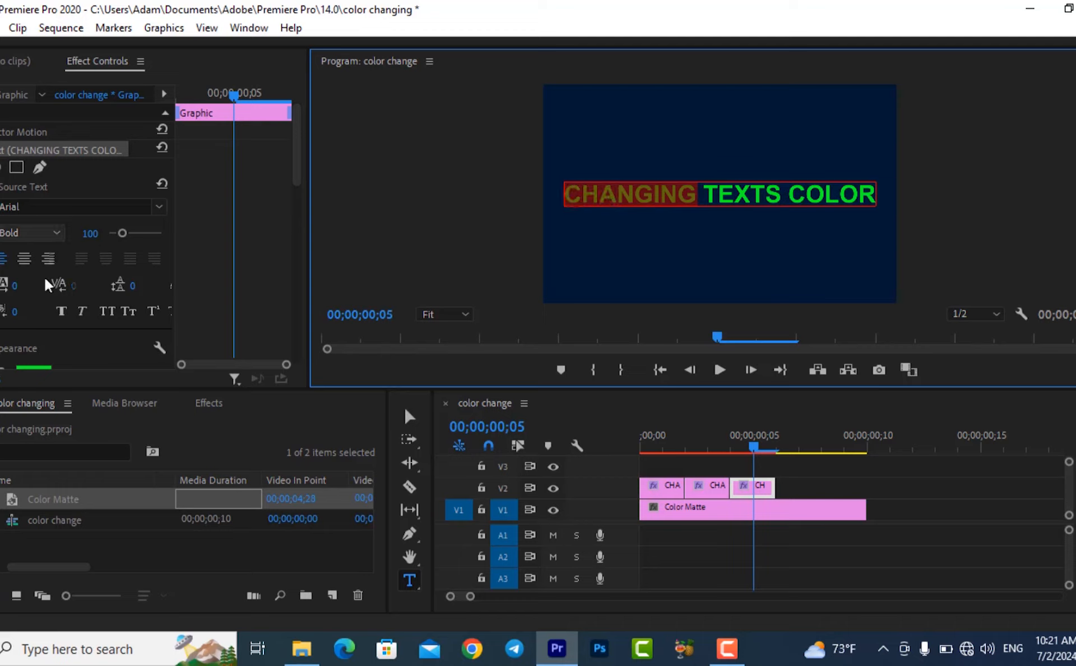
drag(294, 155, 294, 194)
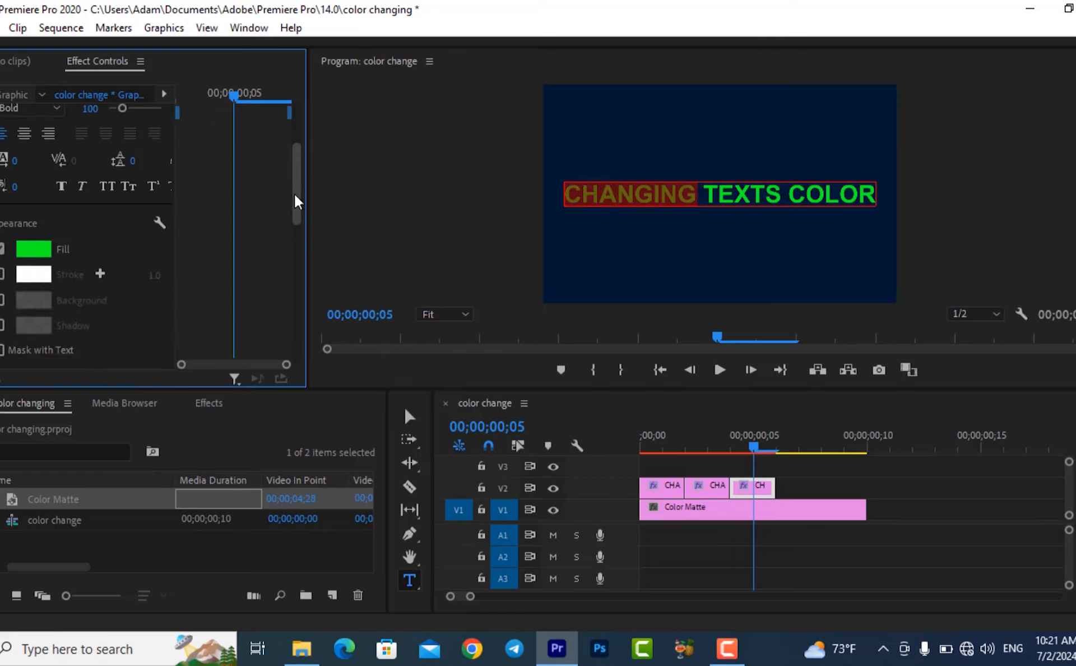
click(33, 249)
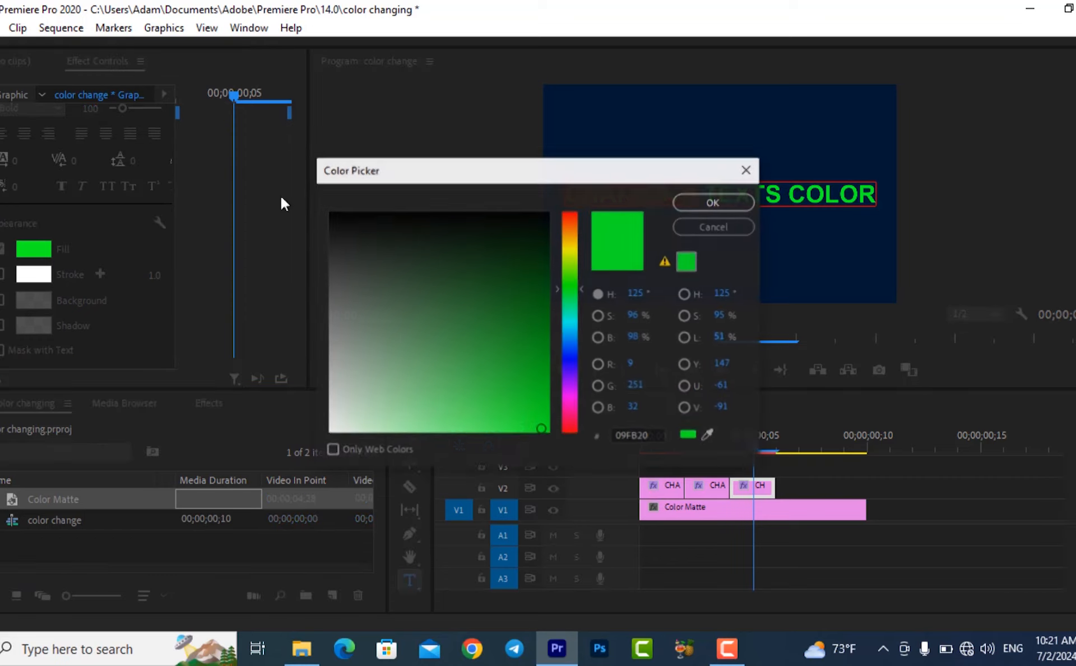
click(571, 316)
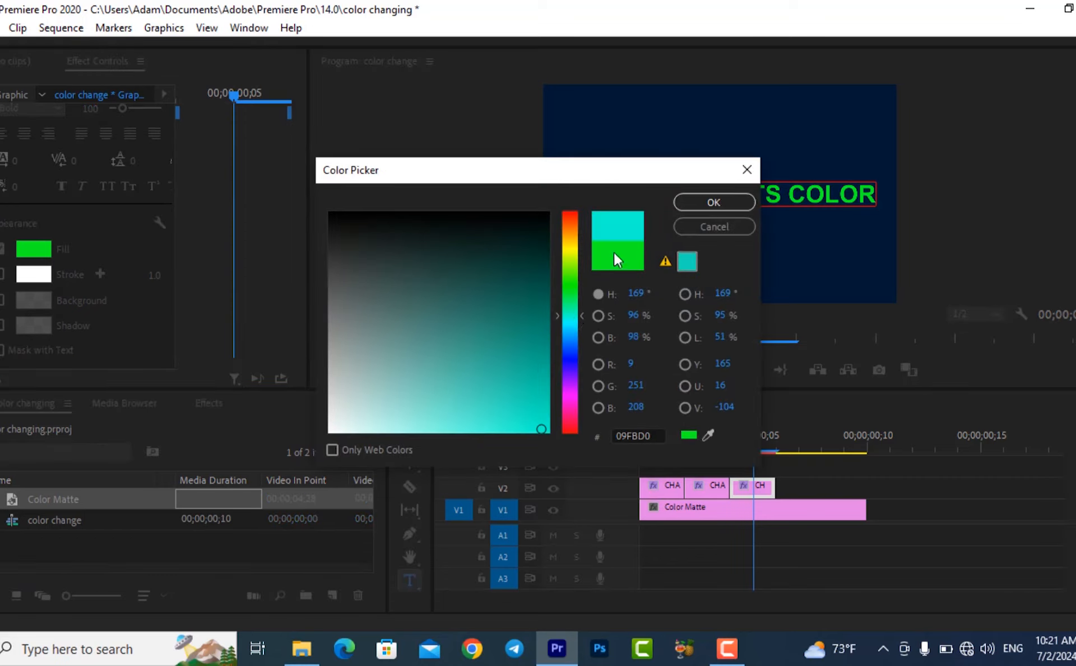
click(715, 203)
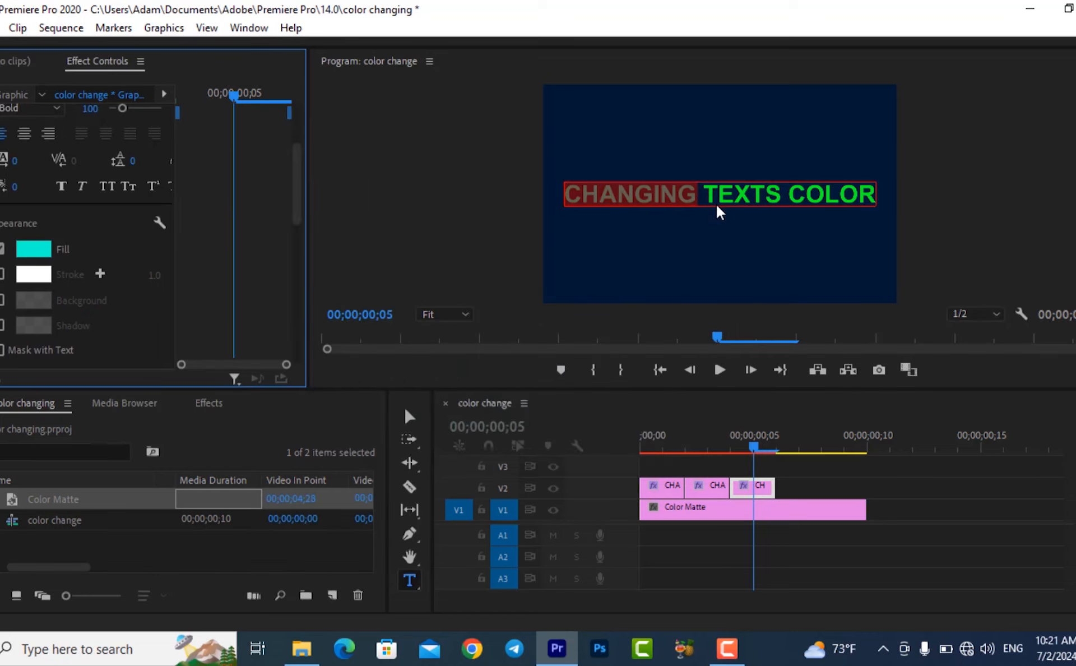
Step: Recolor only the word "TEXTS" in the third title clip to pinkish red D80655
click(752, 196)
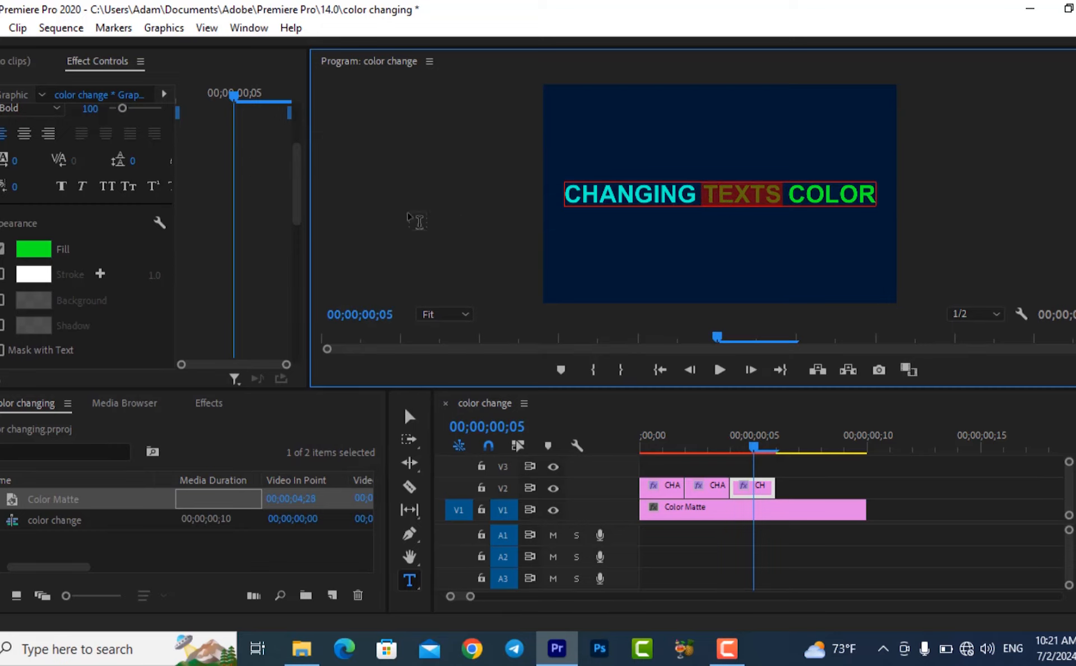
click(40, 255)
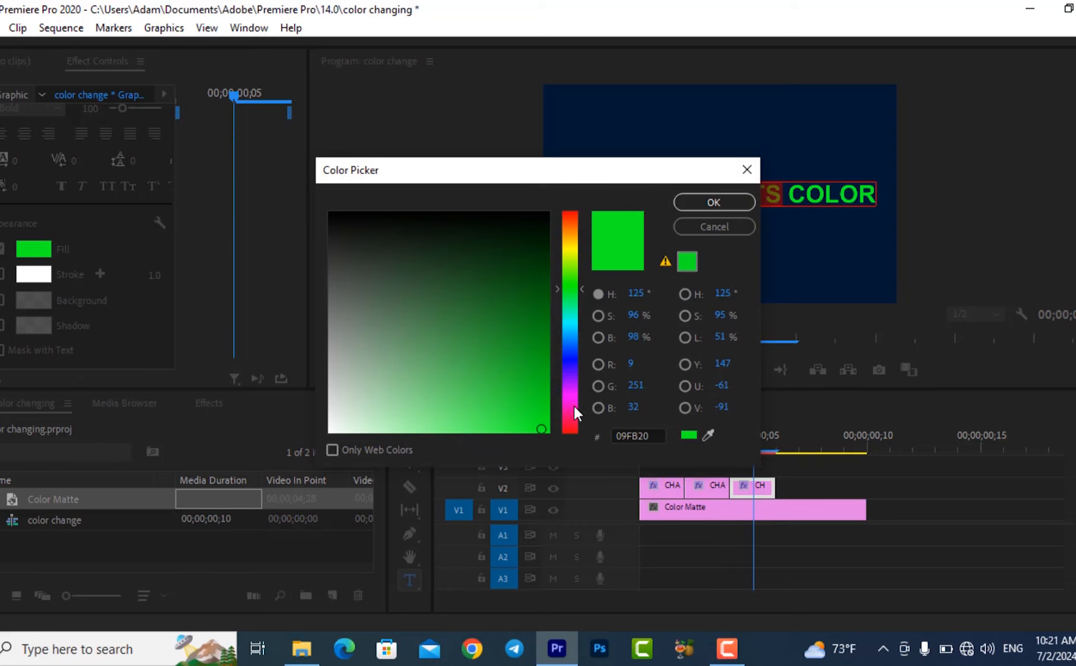
click(574, 405)
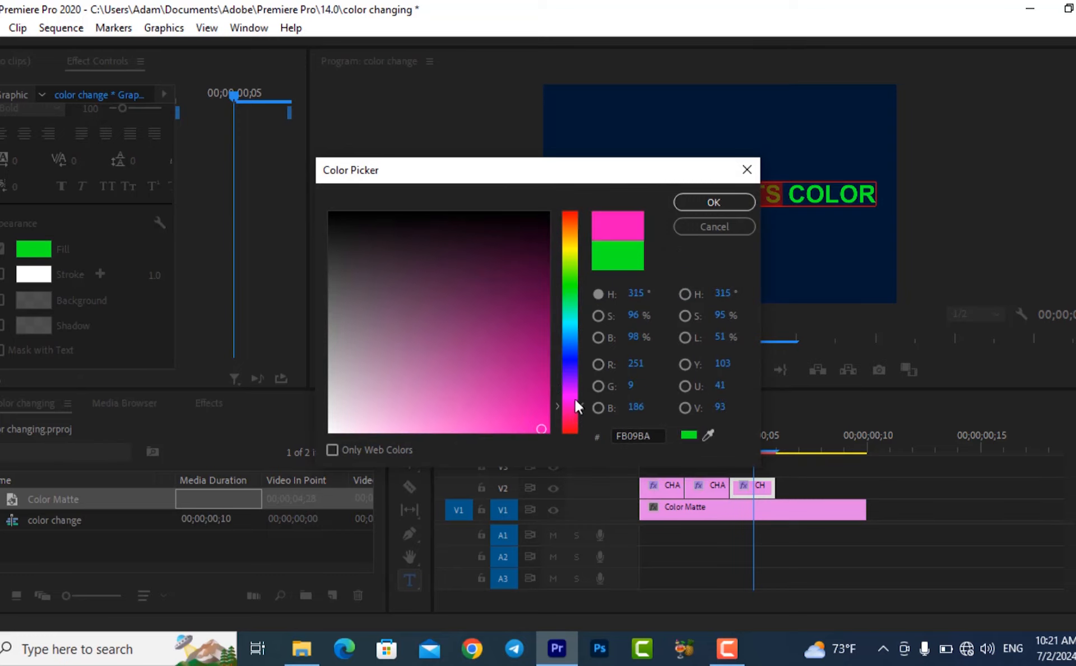
drag(569, 401, 569, 419)
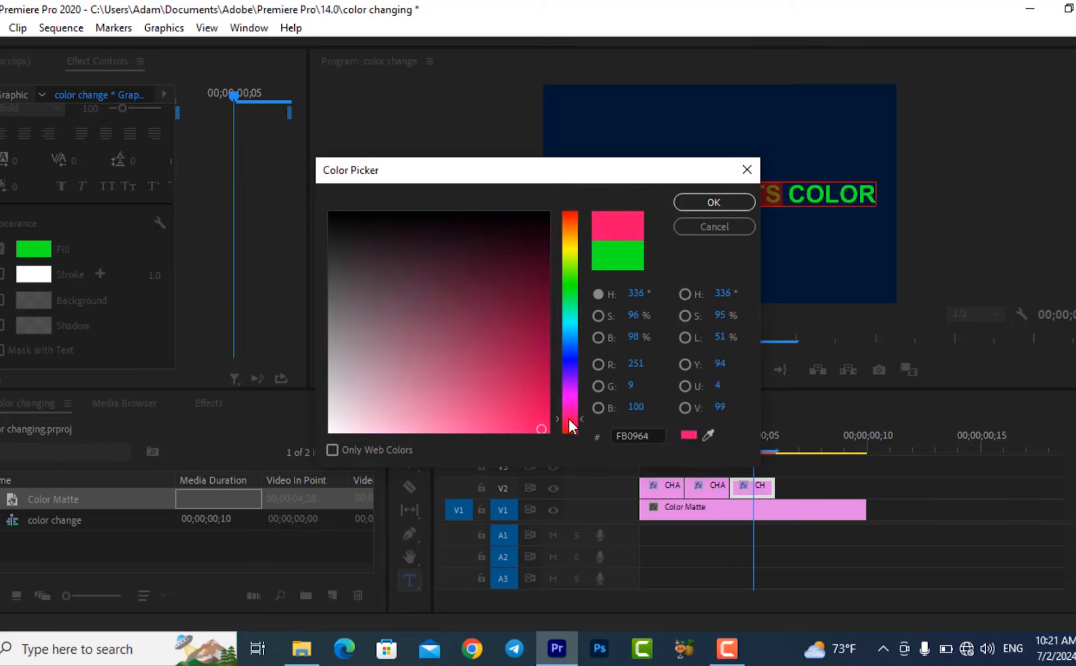
click(542, 399)
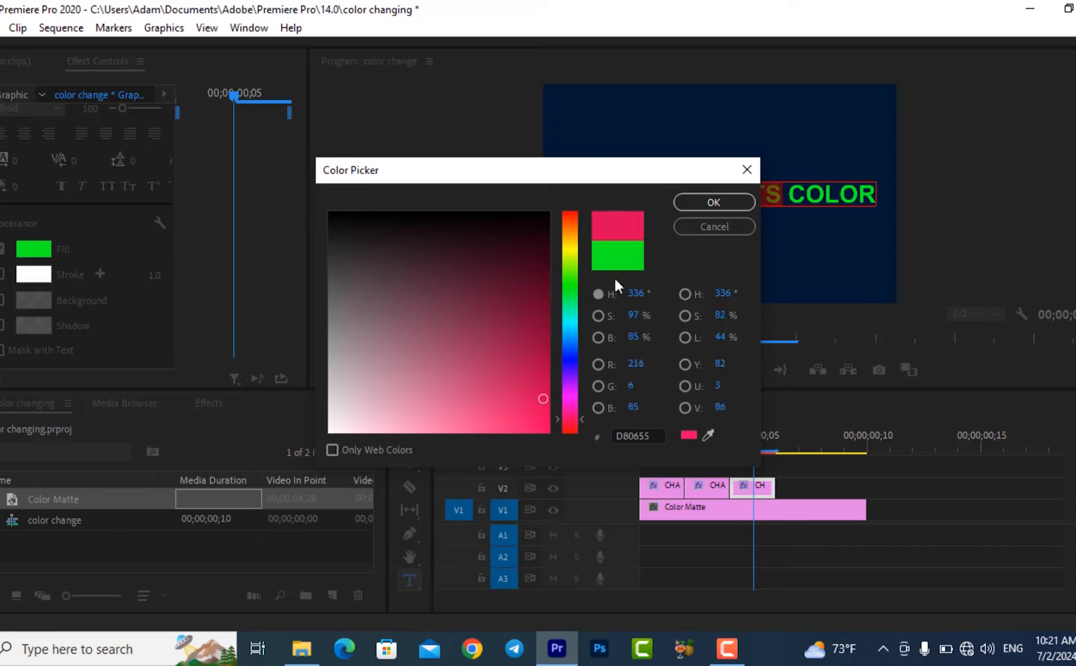
click(718, 205)
Step: Recolor only the word "COLOR" in the third title clip to orange FB7509
click(819, 196)
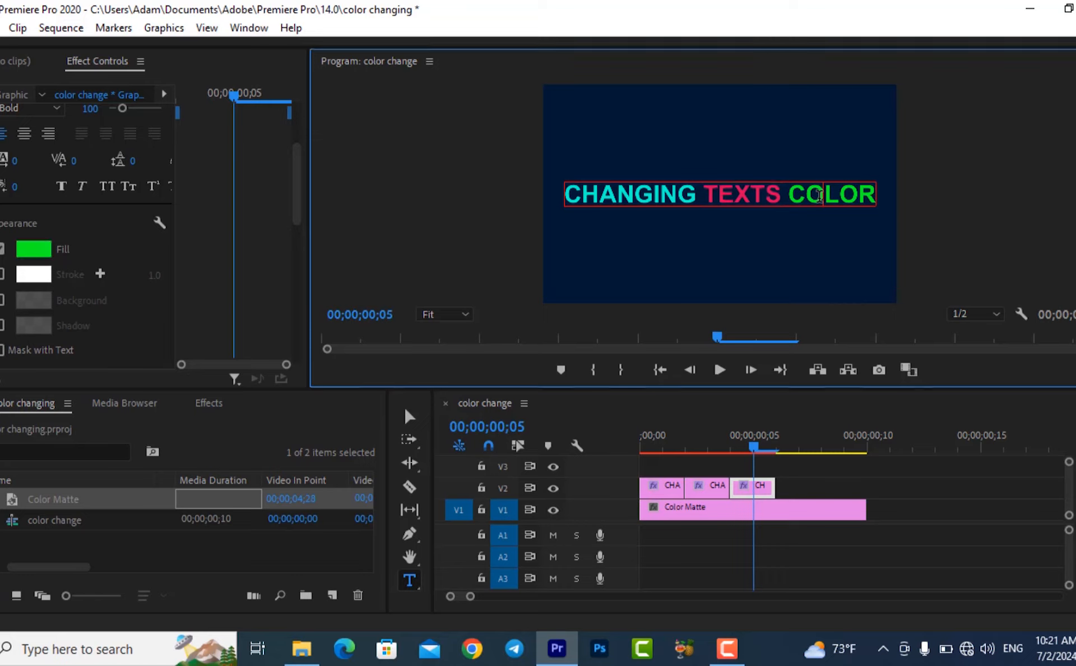
drag(790, 195, 876, 198)
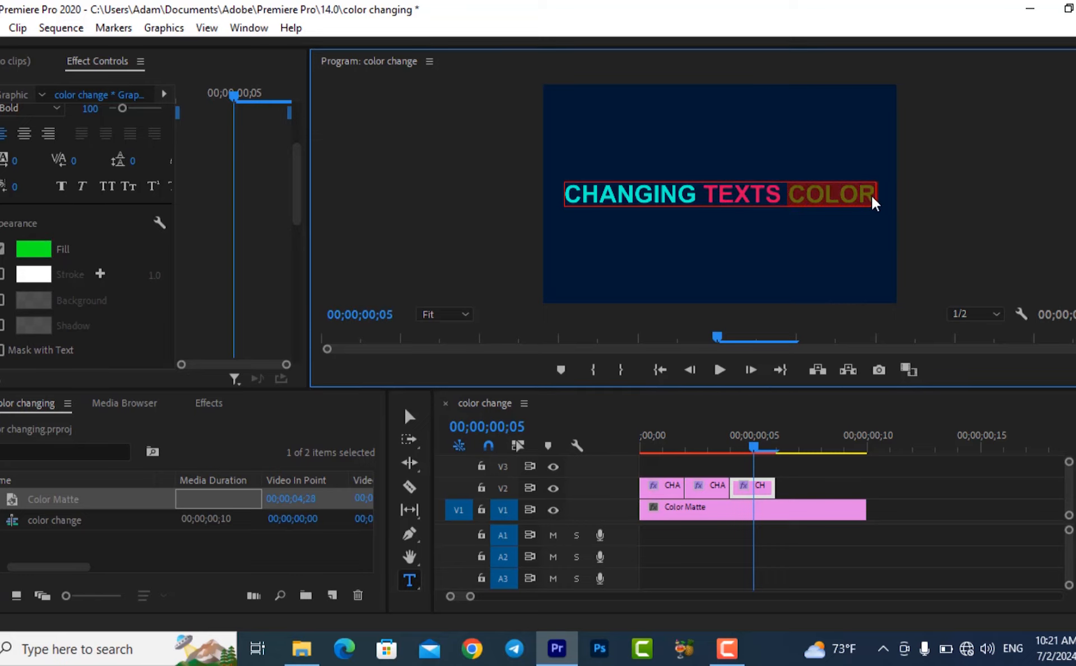
click(34, 254)
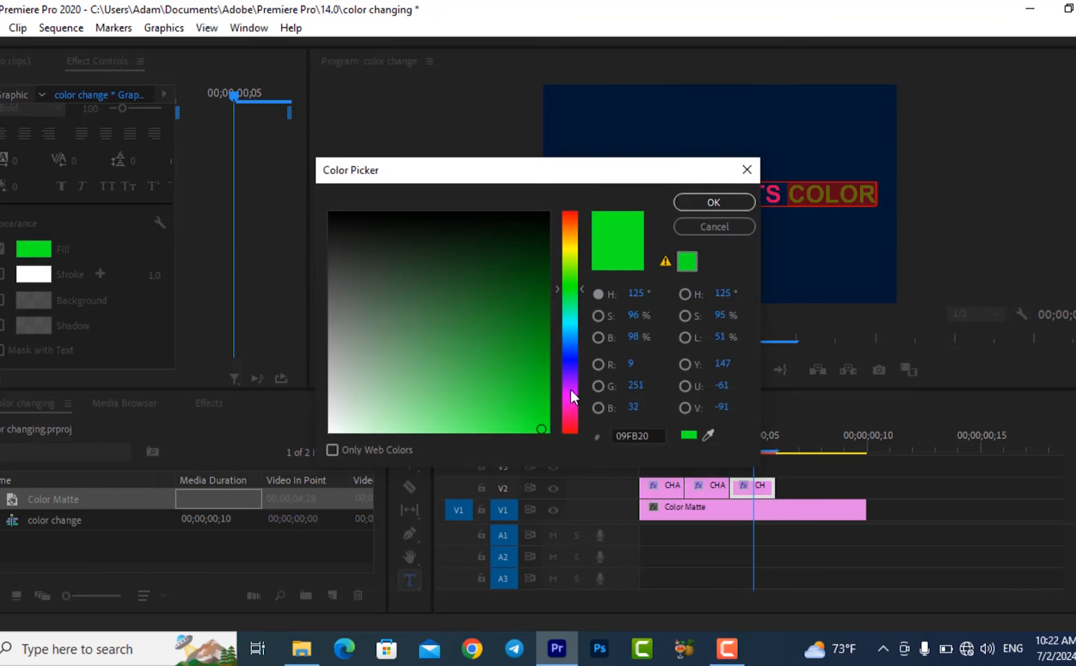
drag(570, 420, 570, 229)
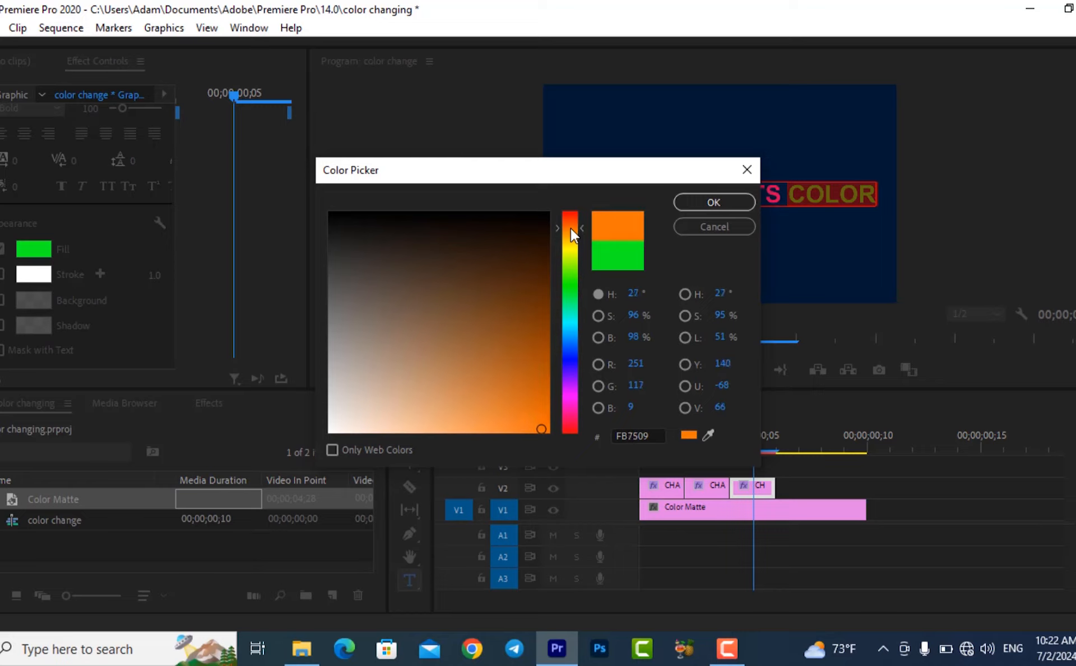
click(732, 204)
click(814, 223)
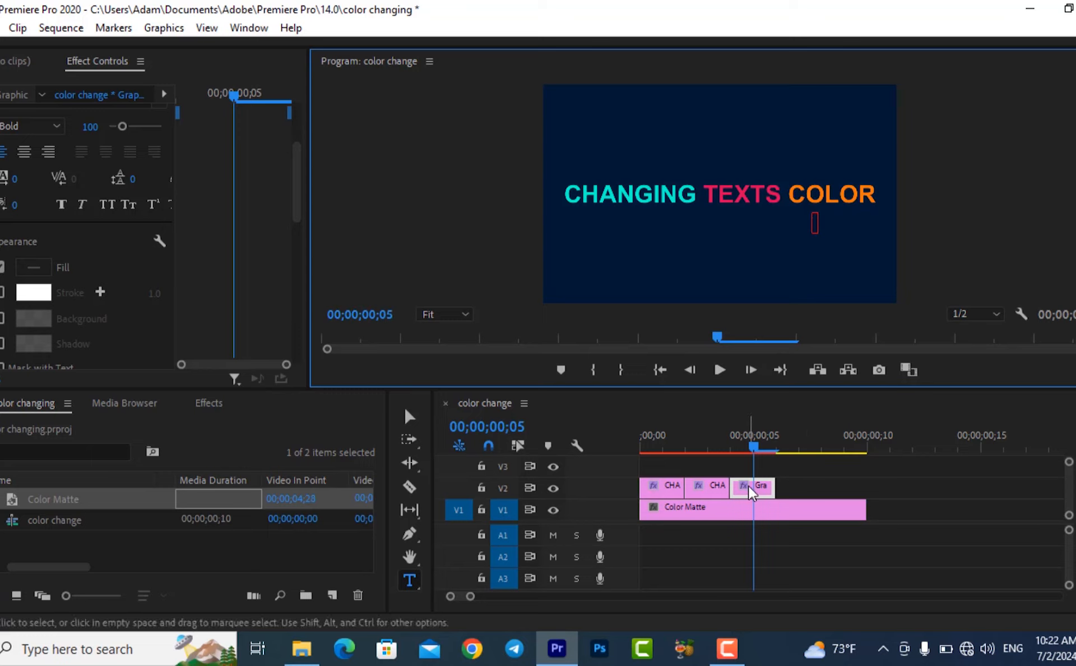
click(408, 415)
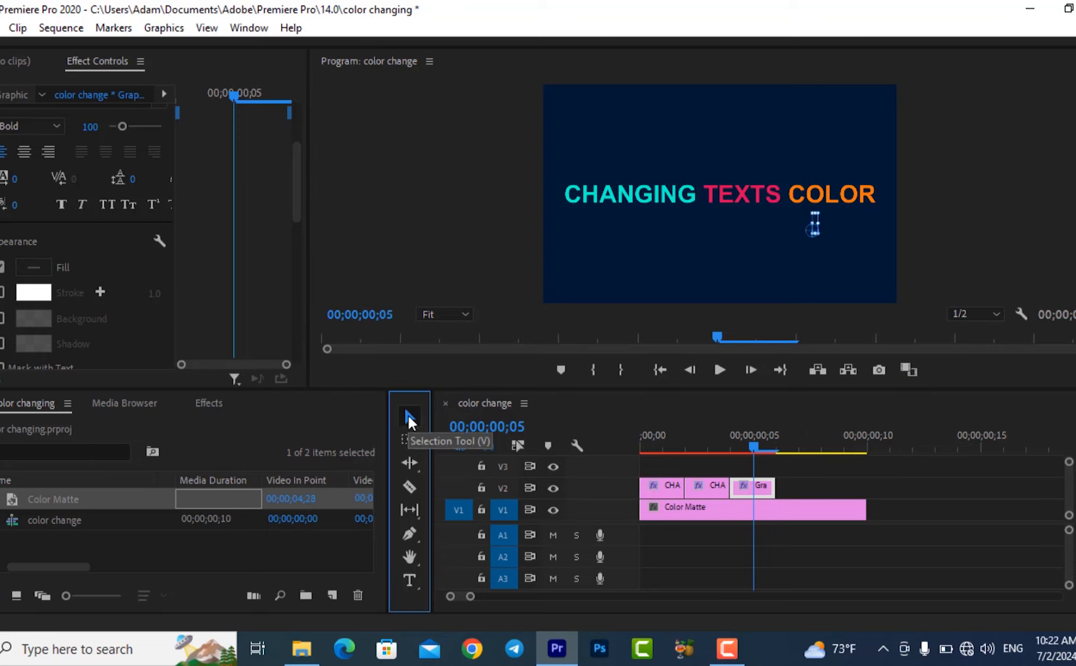
click(815, 234)
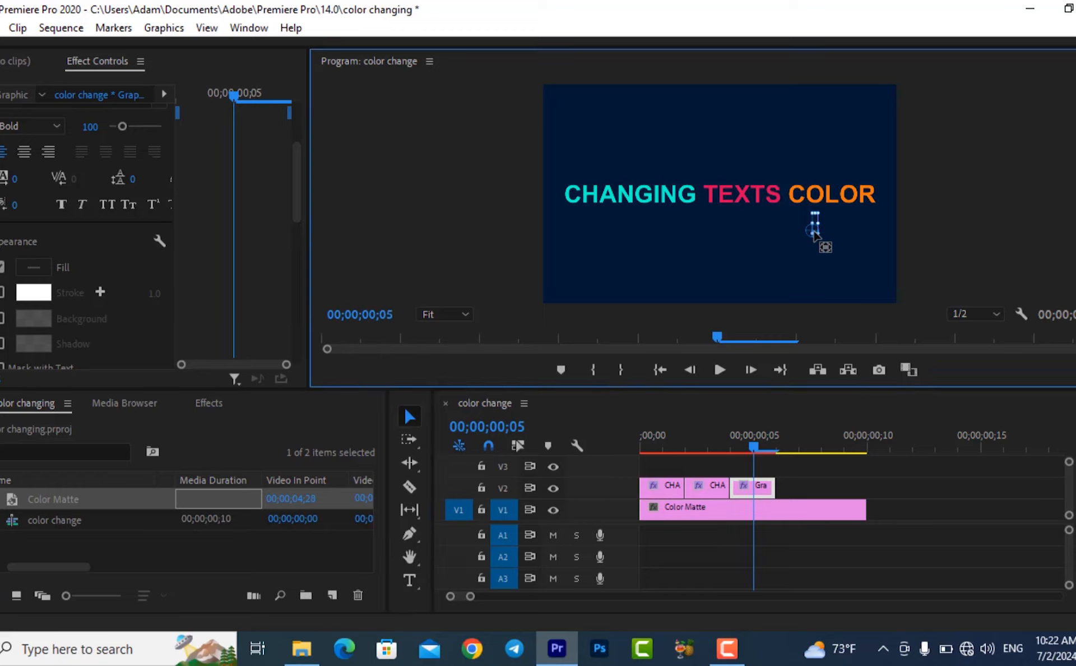
key(Delete)
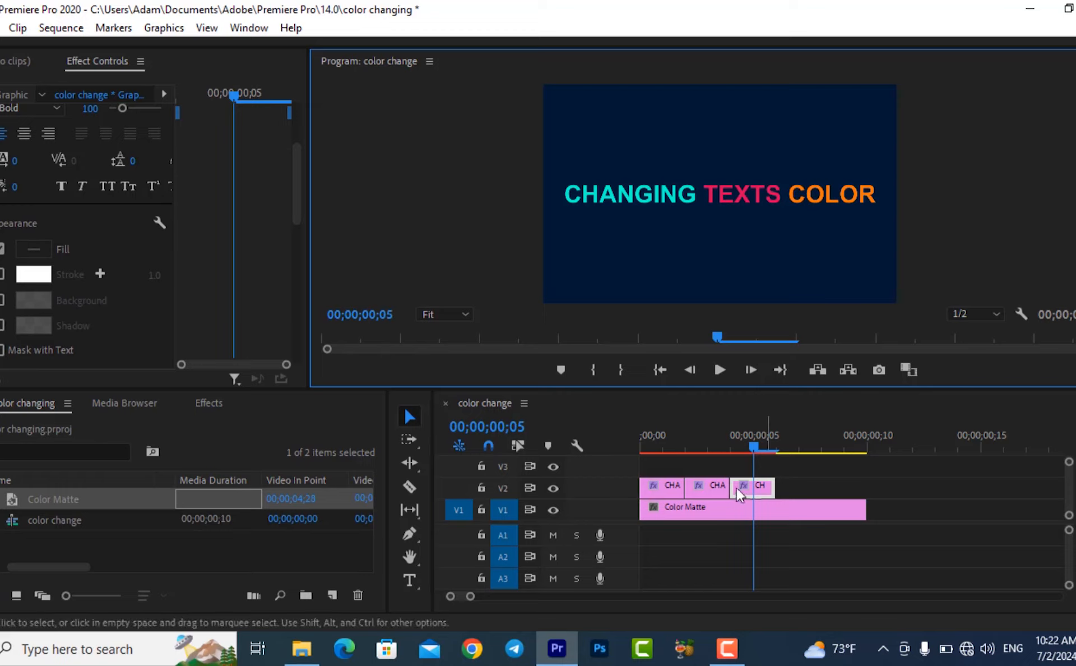
Step: Duplicate the first, white title clip directly after the third on V2 and trim the Color Matte to end with the new copy
click(716, 486)
click(663, 490)
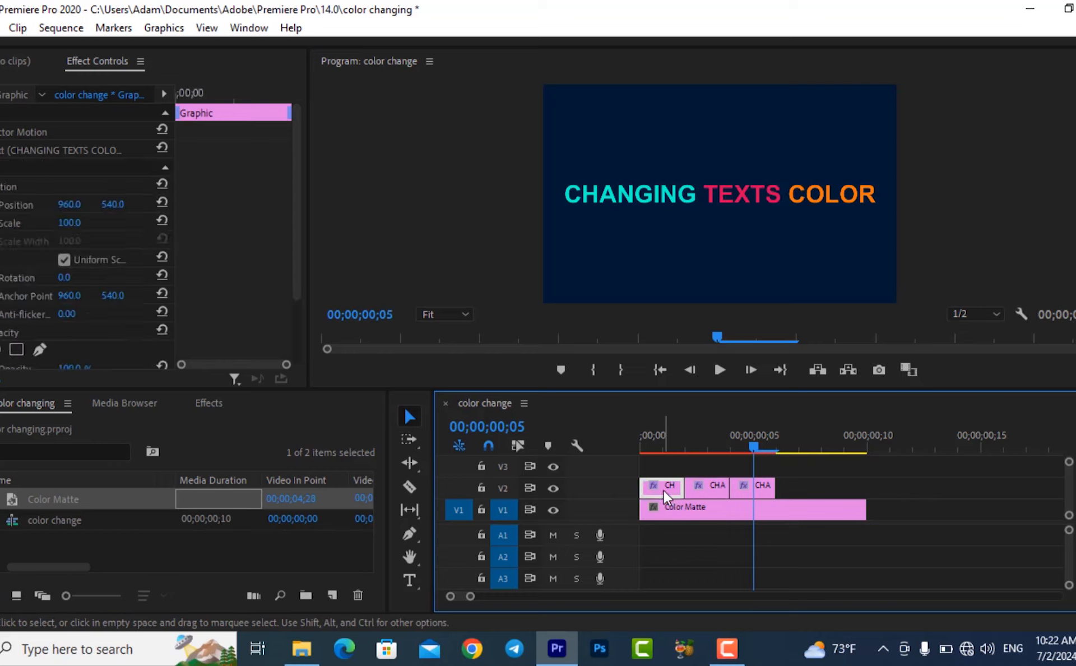
drag(663, 489, 805, 486)
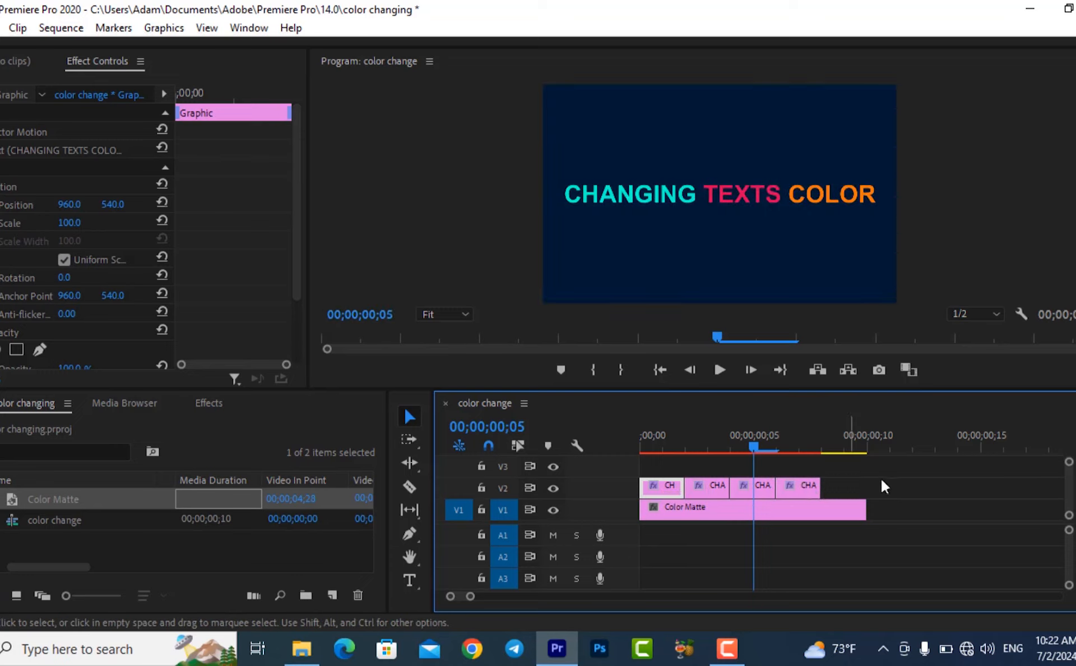
drag(862, 510, 820, 510)
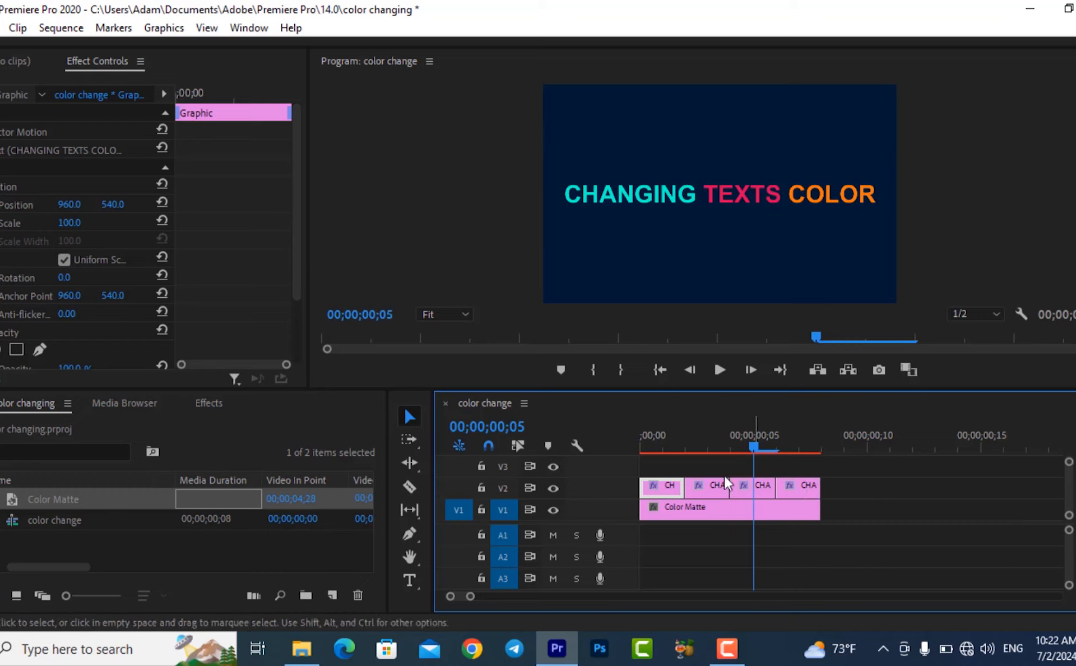
Step: Play the sequence from its start to preview the color changes between the title clips
click(644, 446)
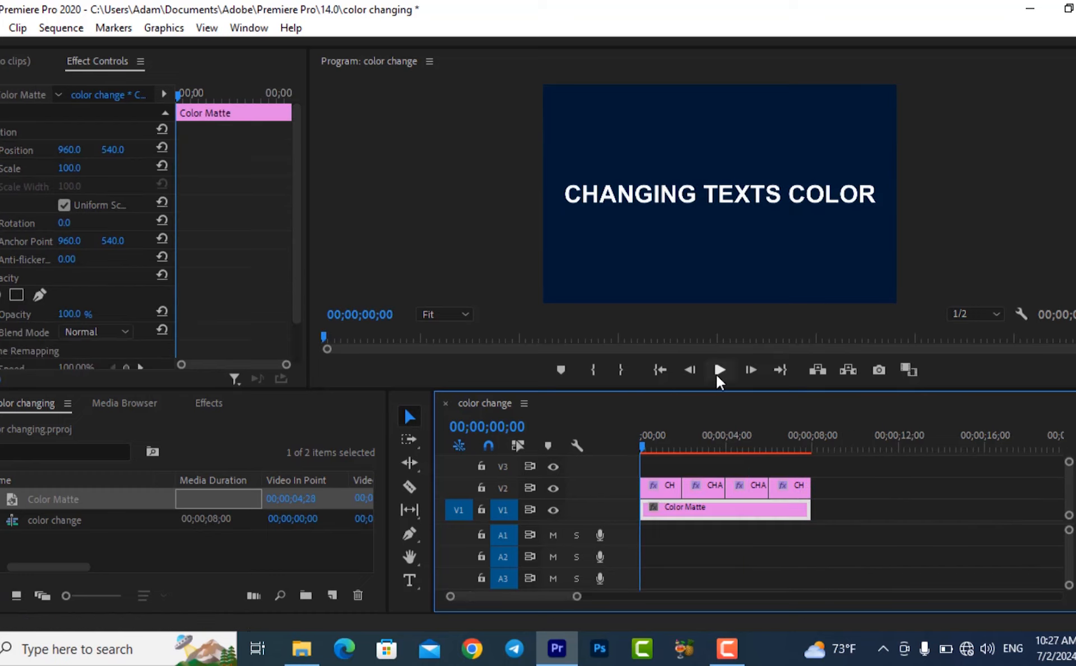
click(718, 371)
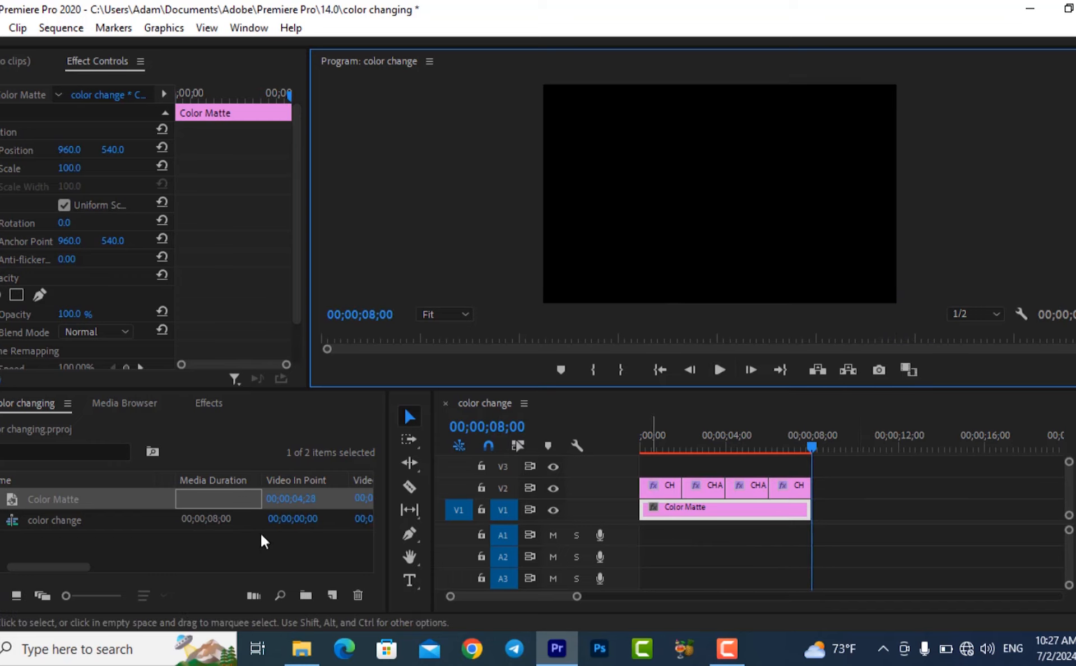
Step: Find the Cross Dissolve video transition and apply it to all three cuts between the title clips on V2
click(210, 403)
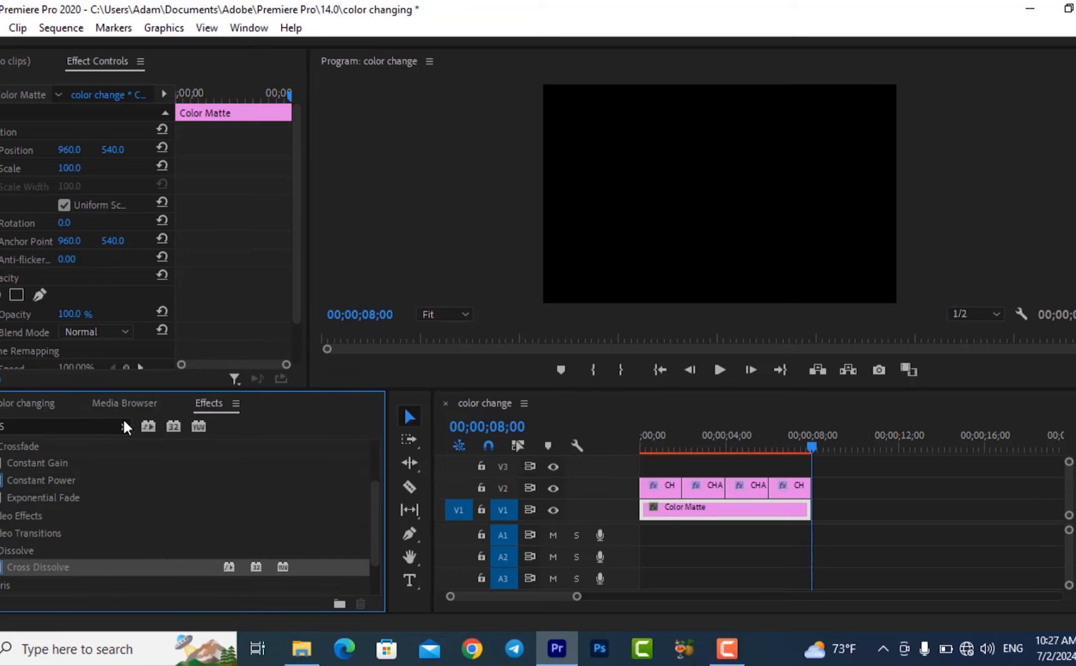
click(125, 425)
click(48, 422)
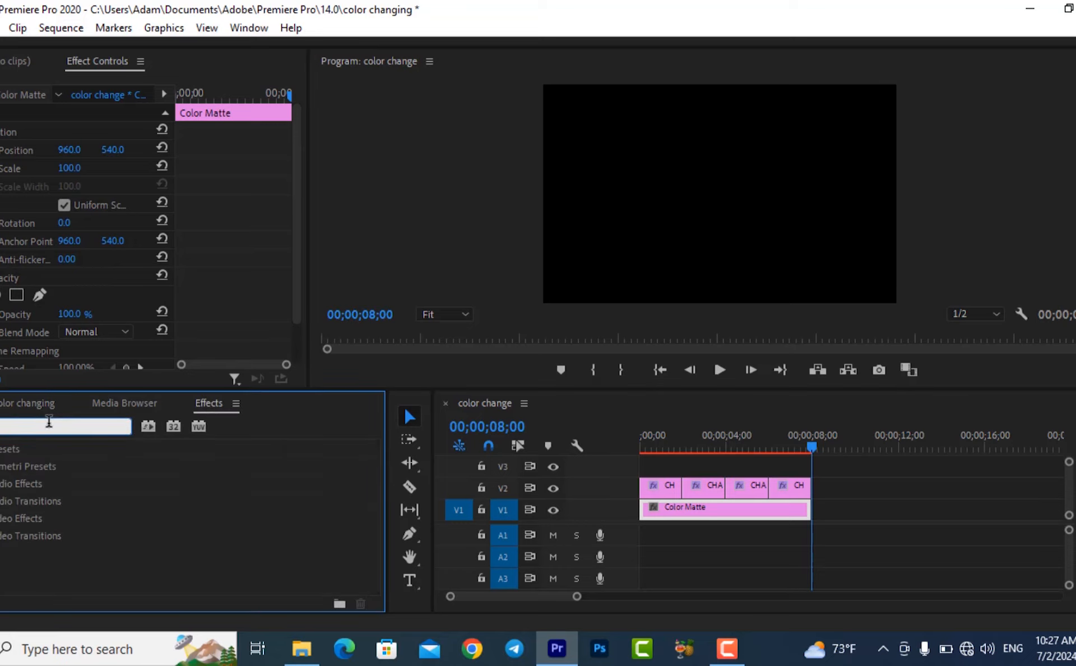
text(cr)
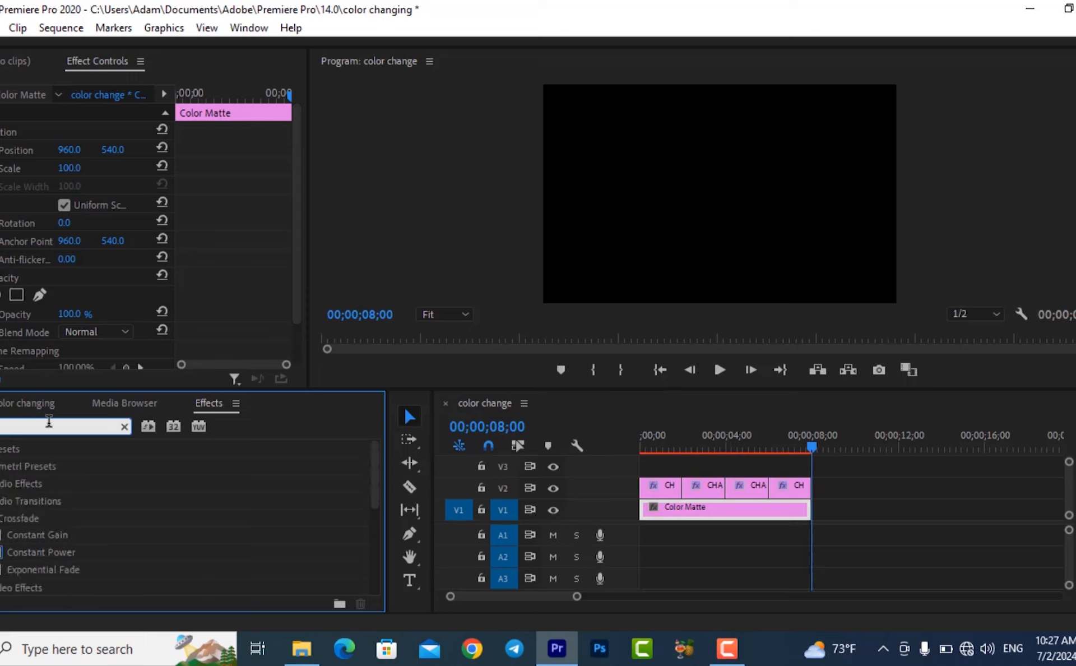
text( D)
drag(372, 497, 378, 583)
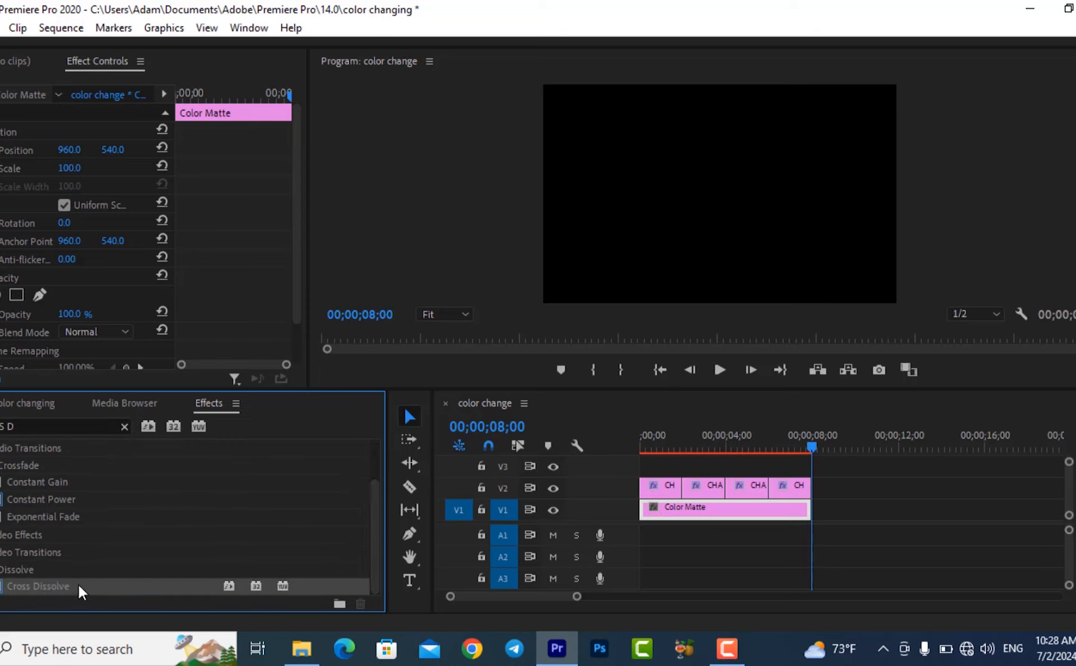
drag(79, 584, 679, 493)
drag(36, 586, 734, 504)
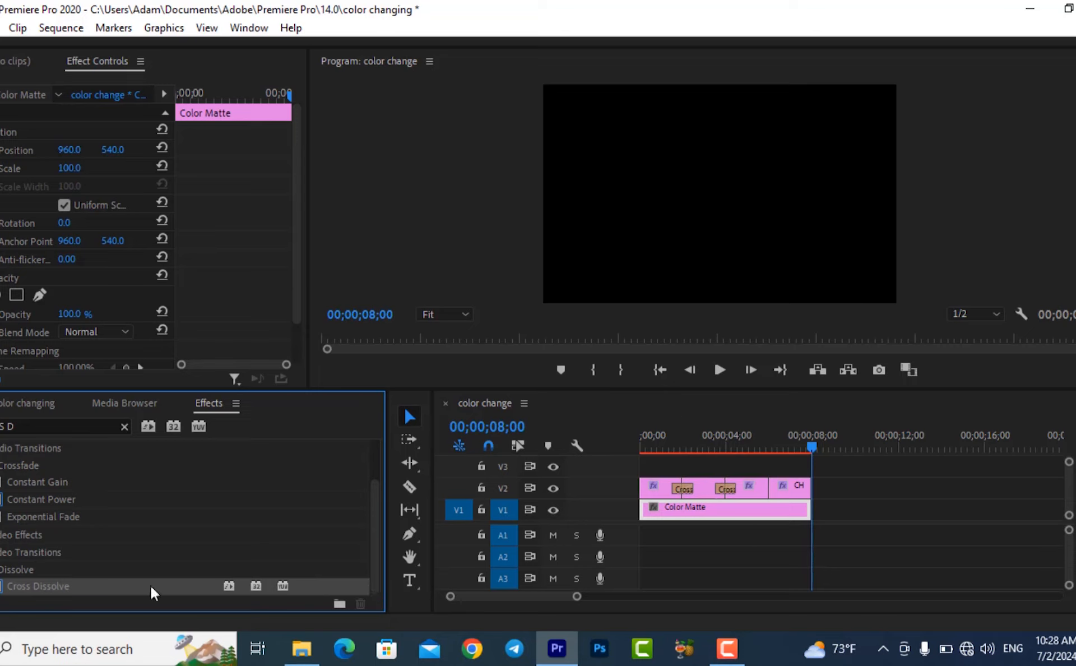
drag(128, 583, 783, 508)
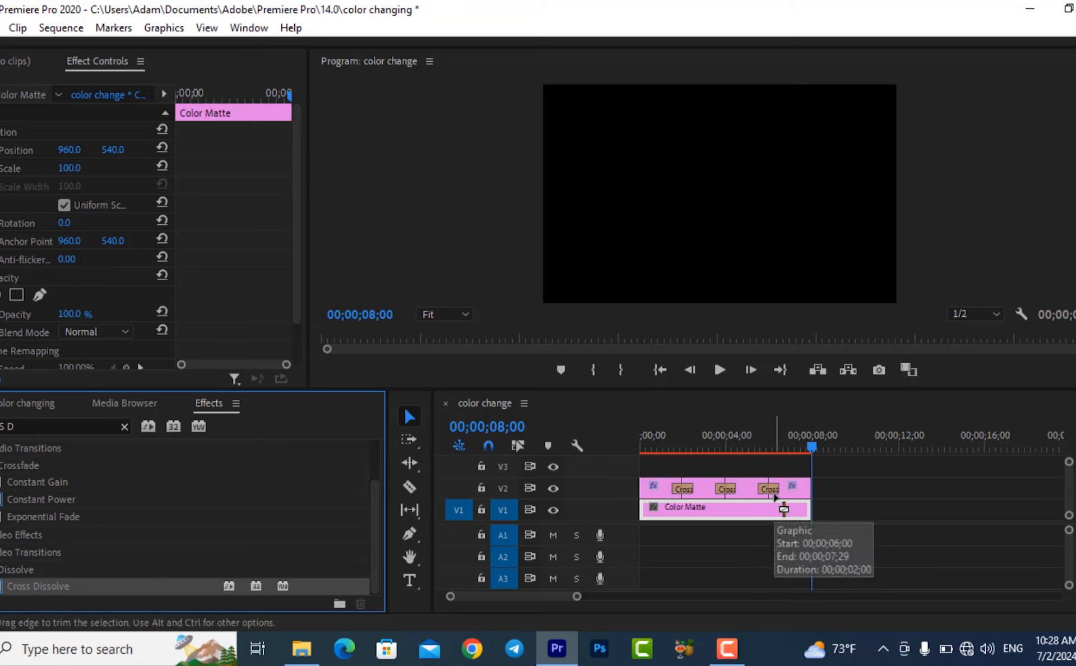
Step: Play the sequence from the start to check the dissolves between the differently colored titles
click(642, 436)
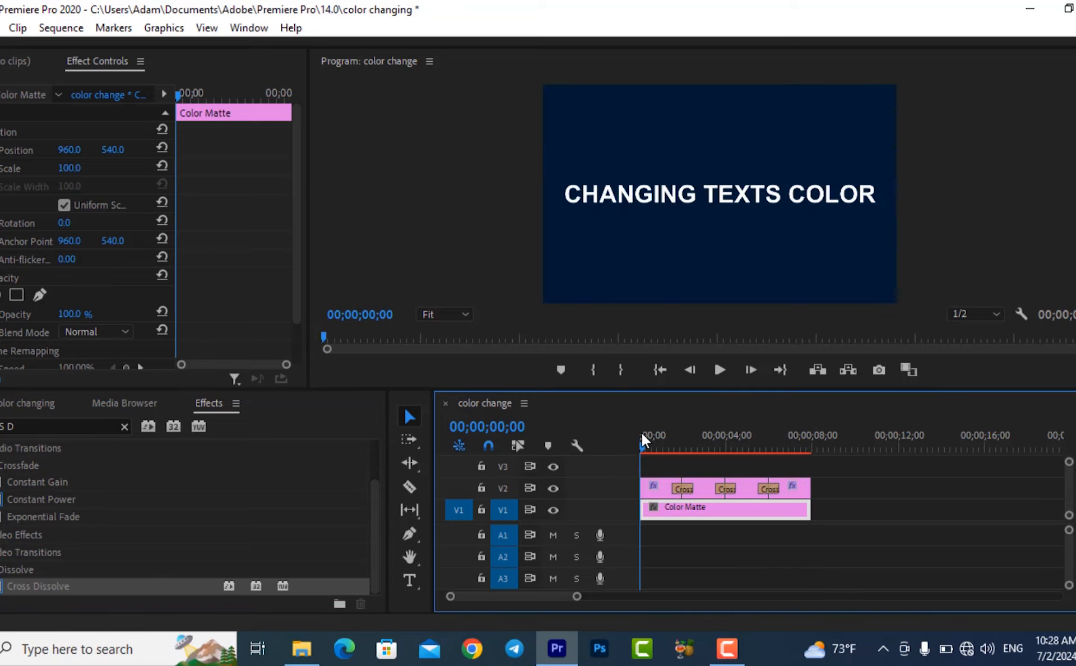
click(723, 371)
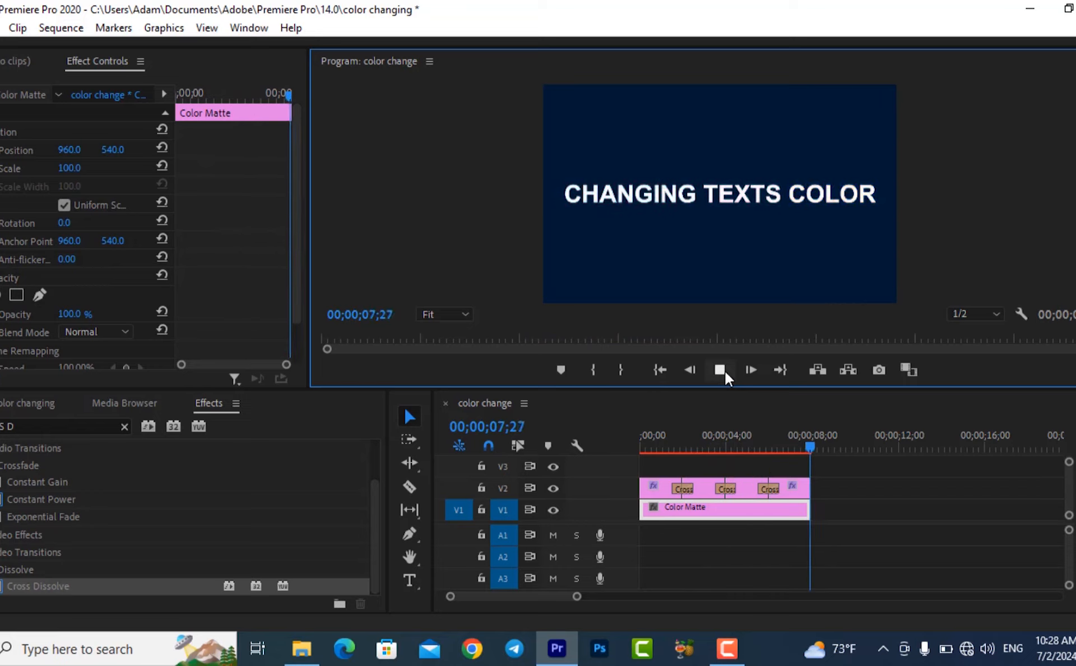
click(724, 371)
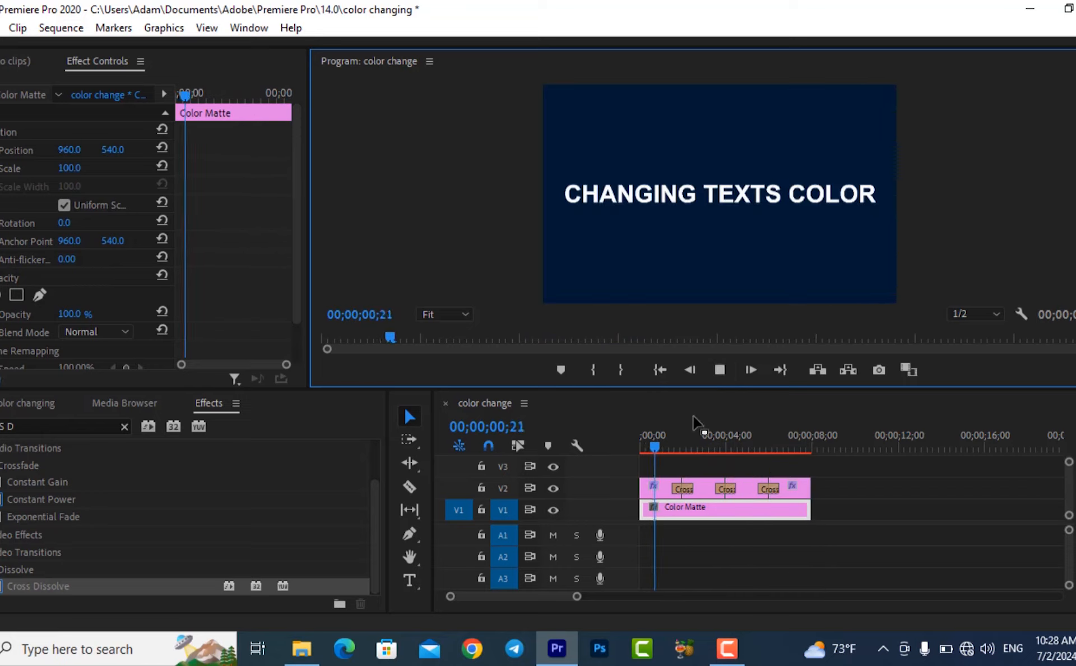